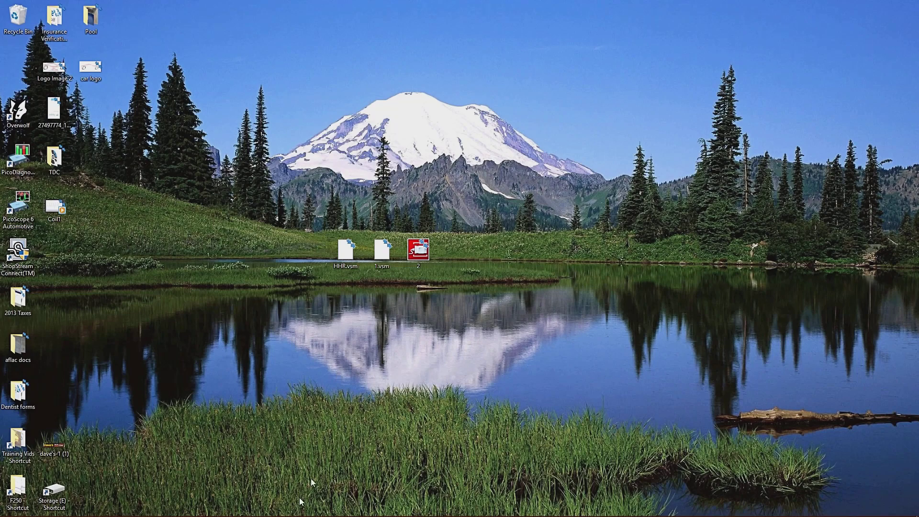
Step: In Chrome, search Google for 'shopstream connect' and bring up Snap-on's ShopStream Connect page
left_click(201, 507)
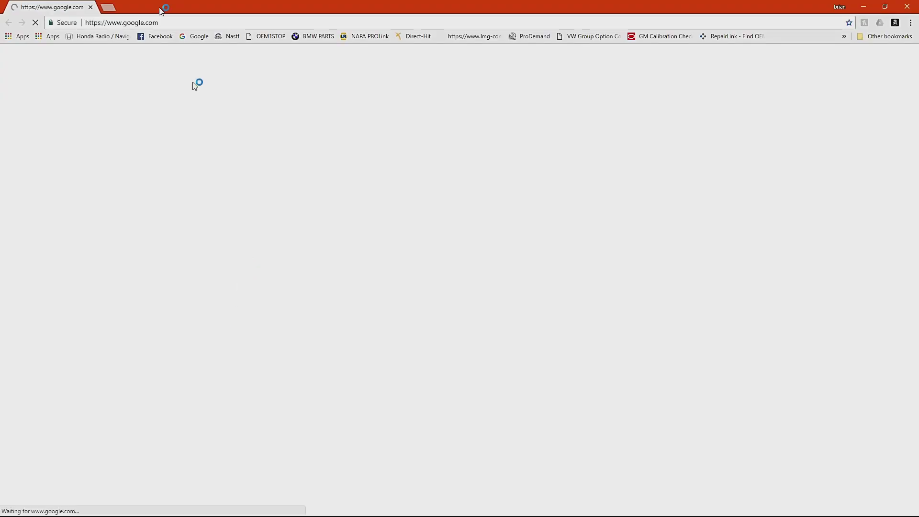
left_click(346, 206)
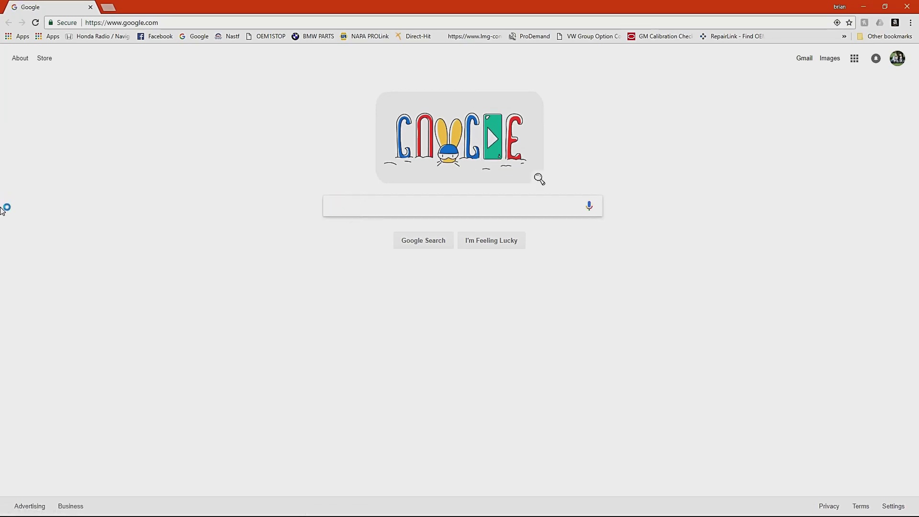
type("sh")
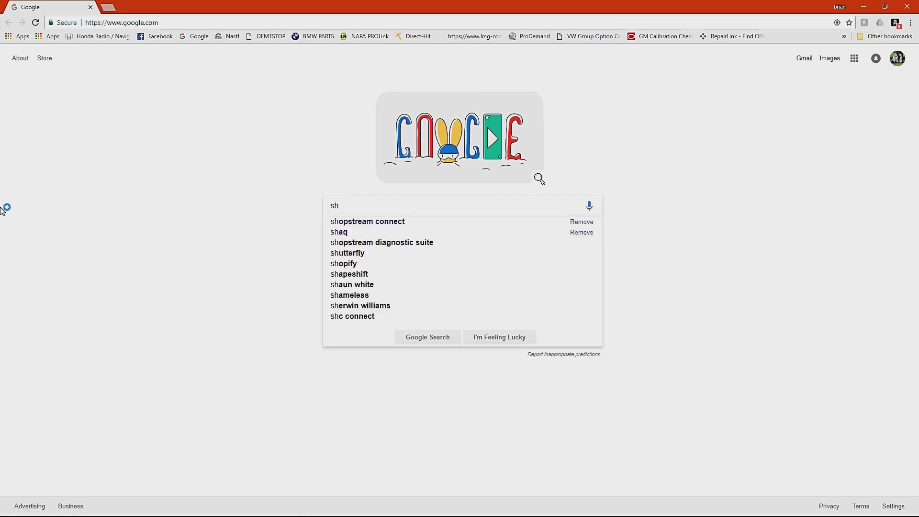
left_click(374, 222)
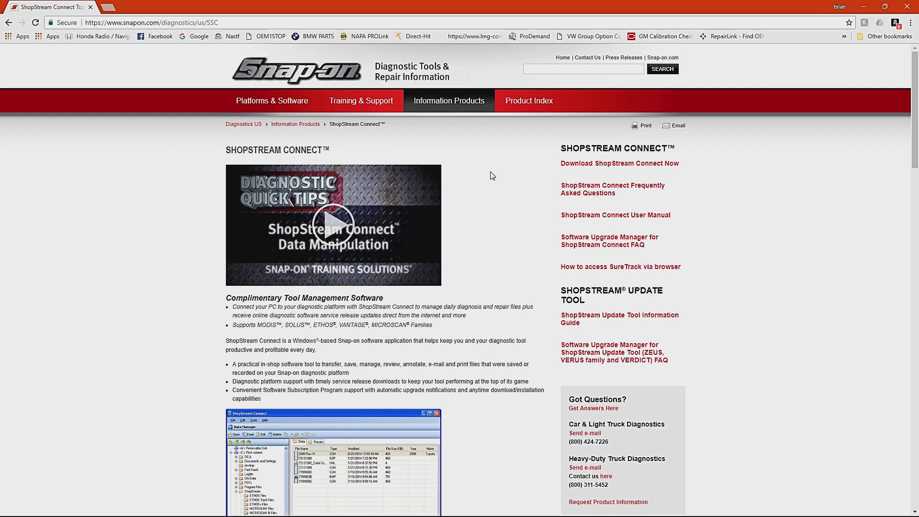
Step: Open the ShopStream Connect download form and select SOLUS Edge as the diagnostic tool
left_click(620, 165)
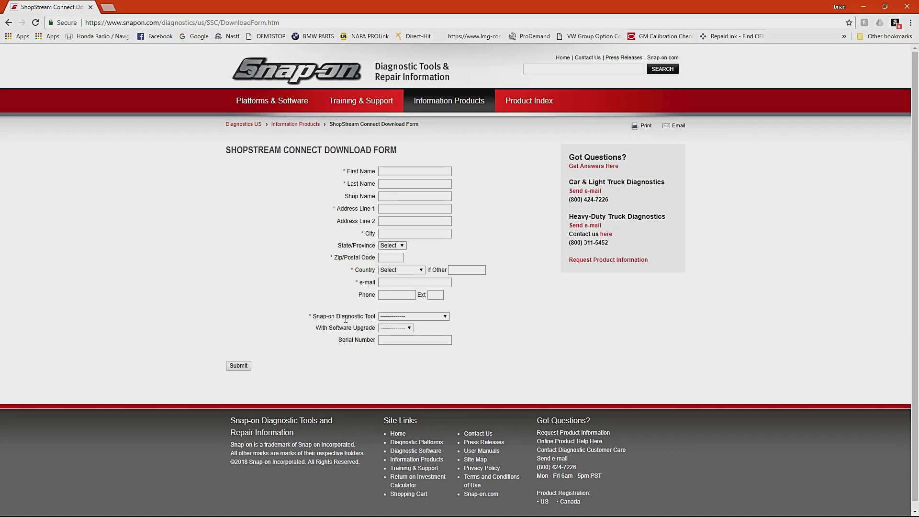
left_click(407, 317)
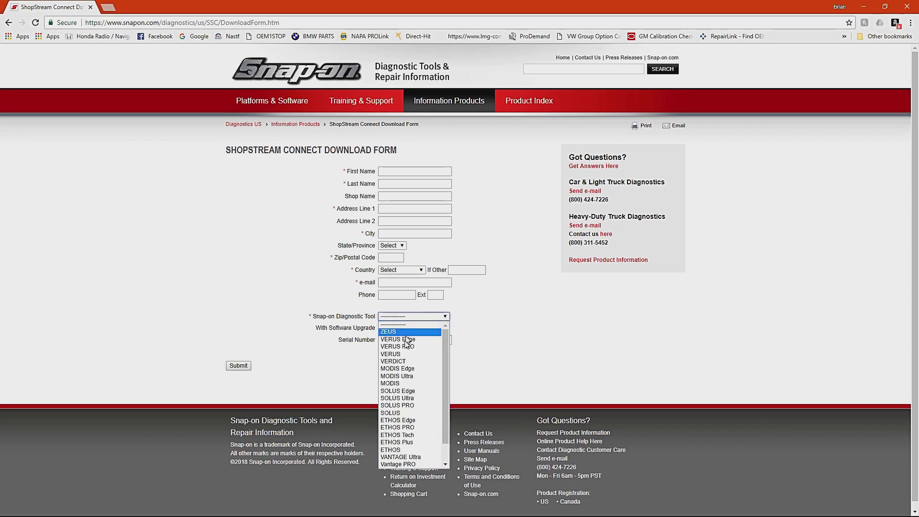
left_click(407, 393)
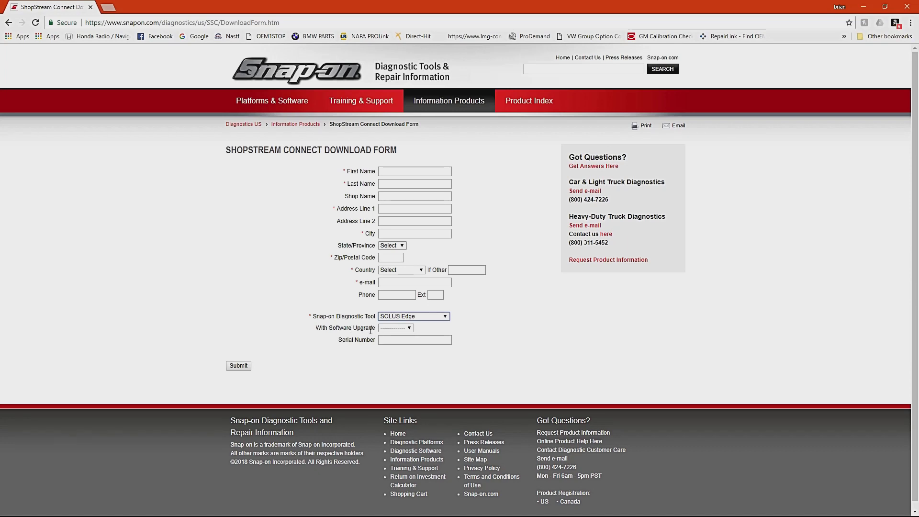
left_click(397, 329)
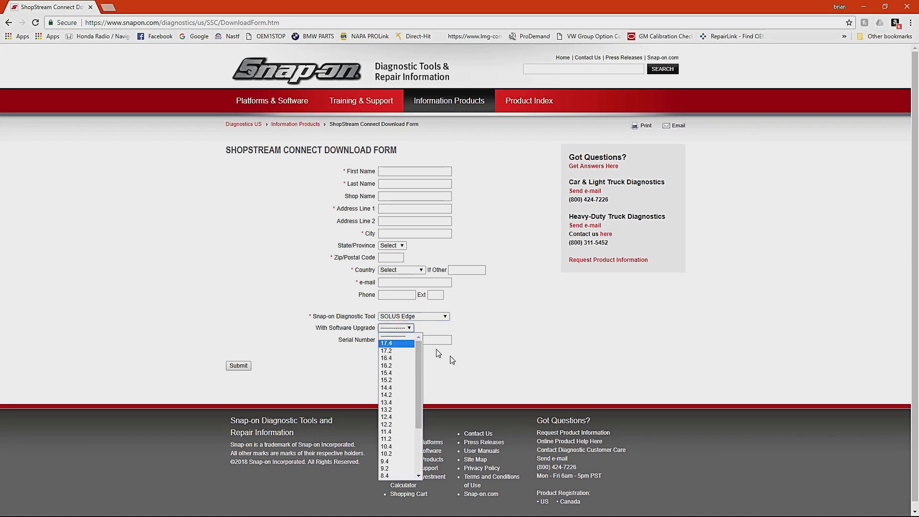
left_click(521, 361)
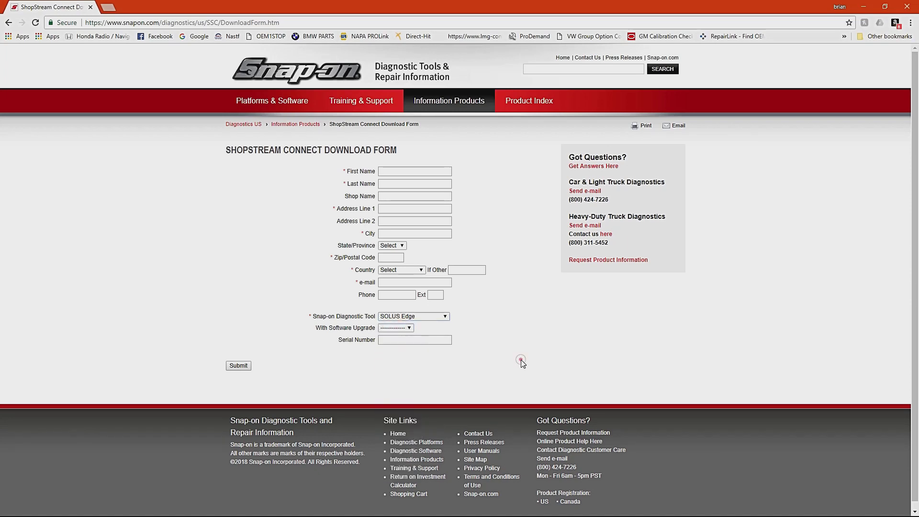
Step: Close Chrome, move the ShopStream Connect shortcut beside HHR.vsm, and launch ShopStream Connect
left_click(90, 8)
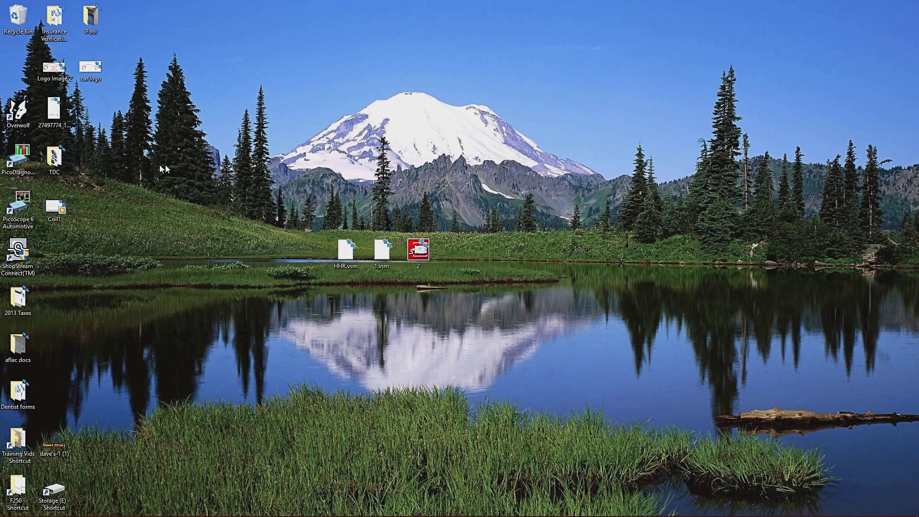
left_click_drag(15, 261, 289, 272)
left_click(309, 293)
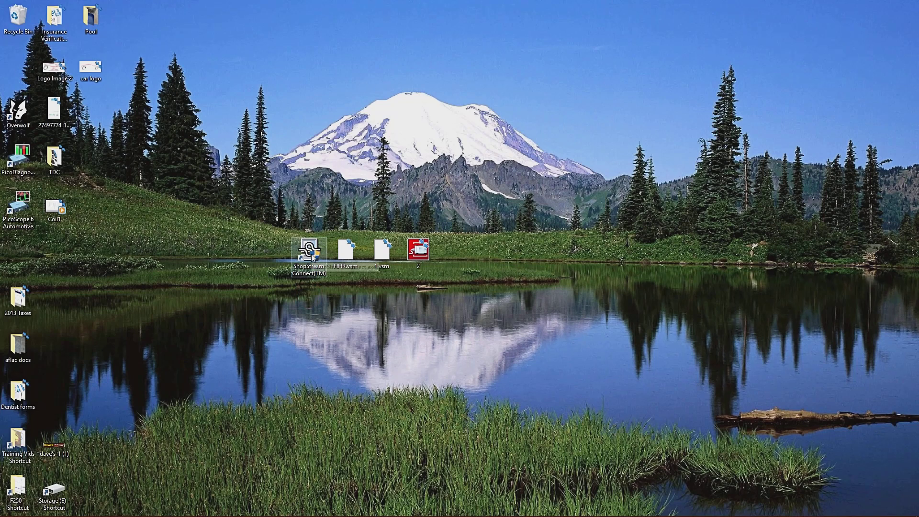
double_click(312, 256)
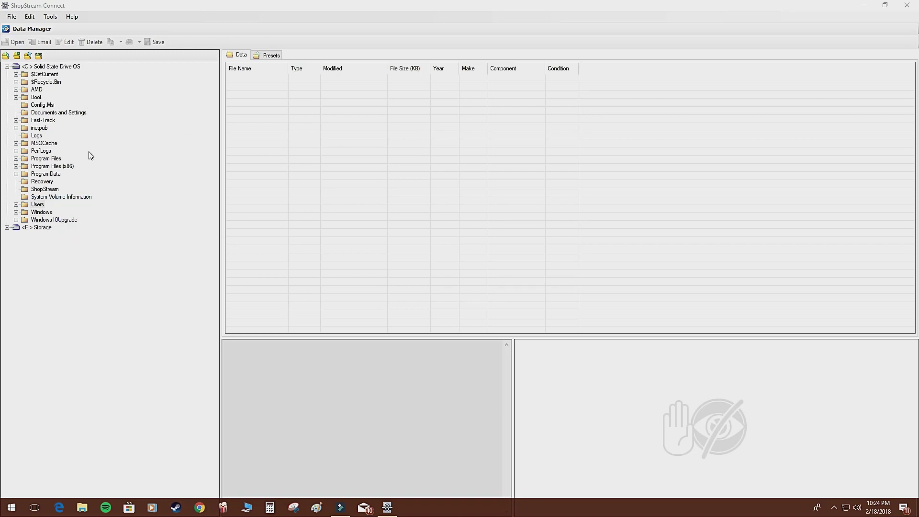
left_click(338, 12)
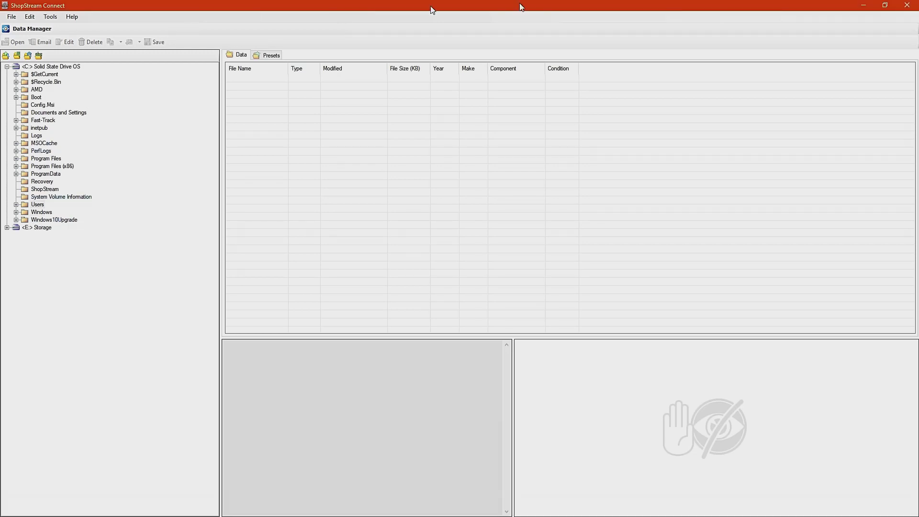
left_click(864, 5)
left_click_drag(339, 217, 450, 279)
left_click(351, 276)
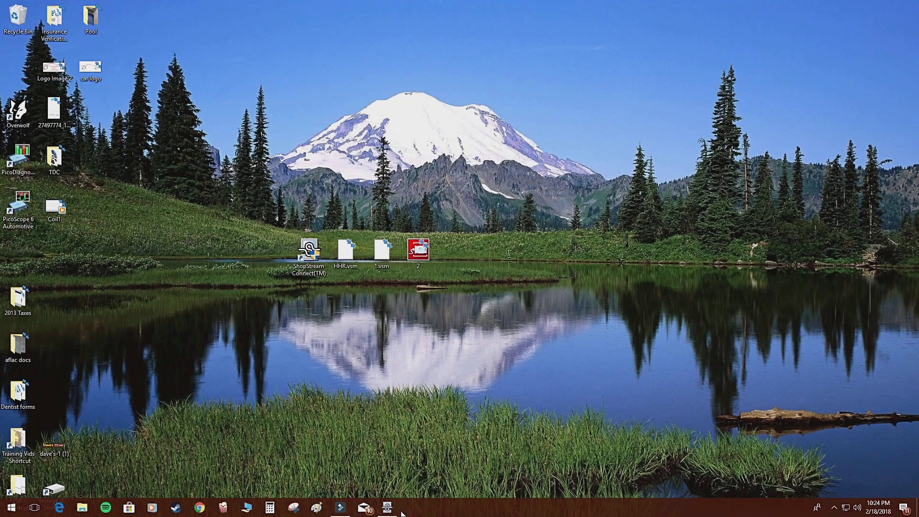
left_click(383, 509)
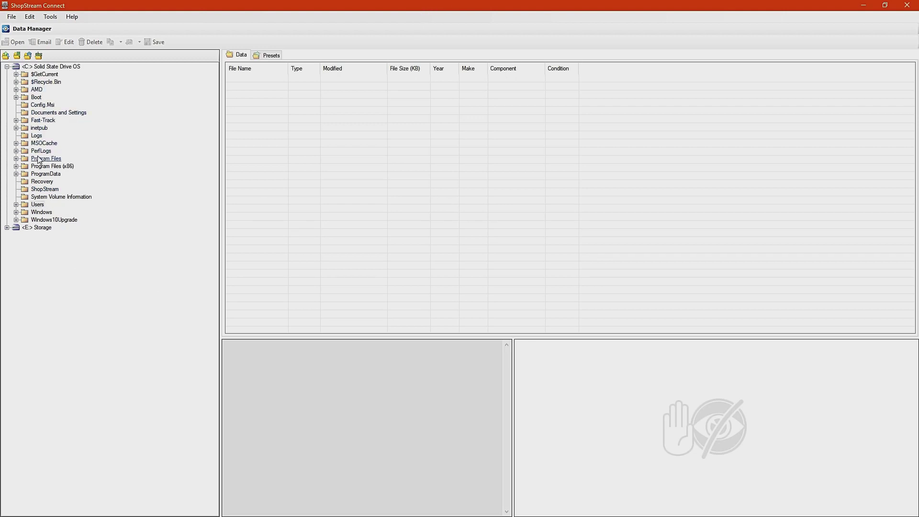
Step: List the Desktop folder's files via Users > profile > Desktop, then open and close recording 1
left_click(16, 205)
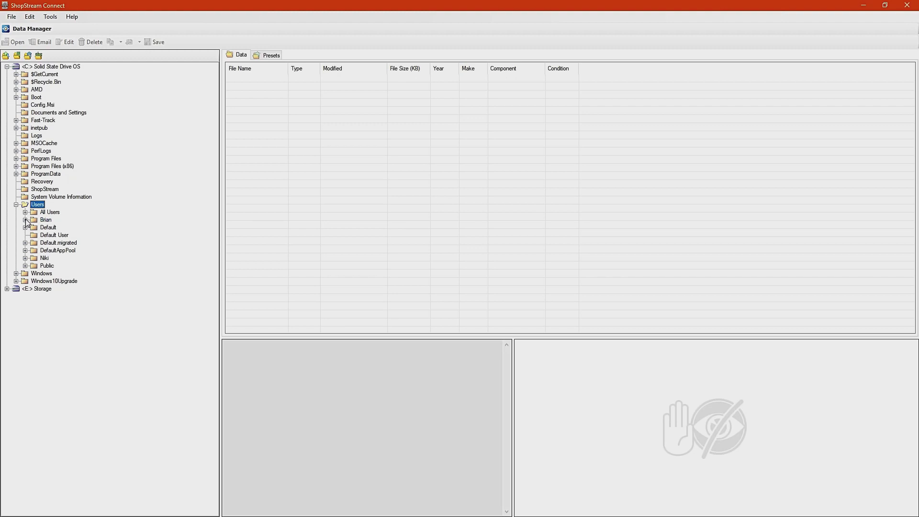
left_click(25, 221)
scroll(106, 320, "down", 1)
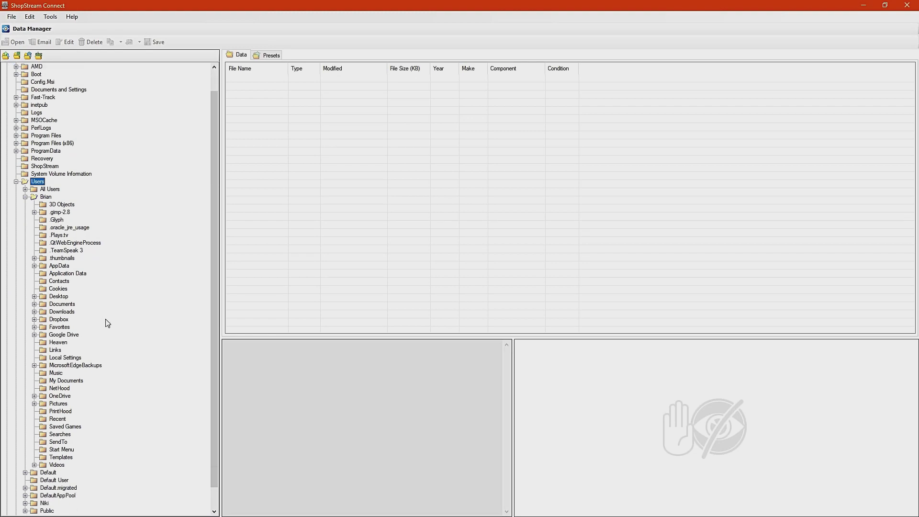
left_click(34, 297)
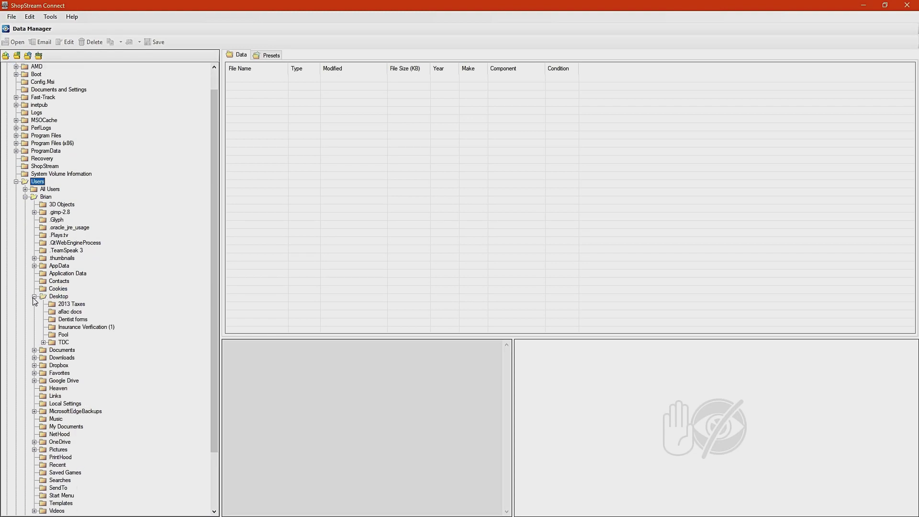
left_click(59, 298)
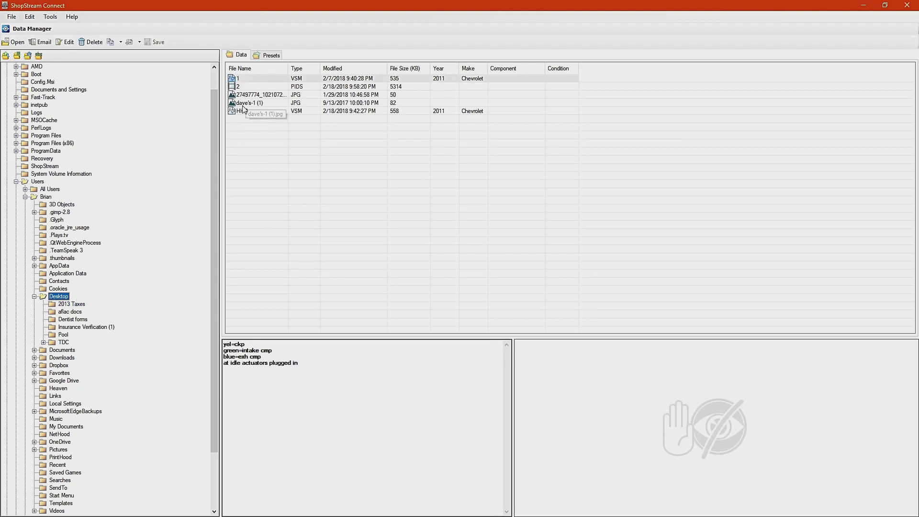
double_click(245, 79)
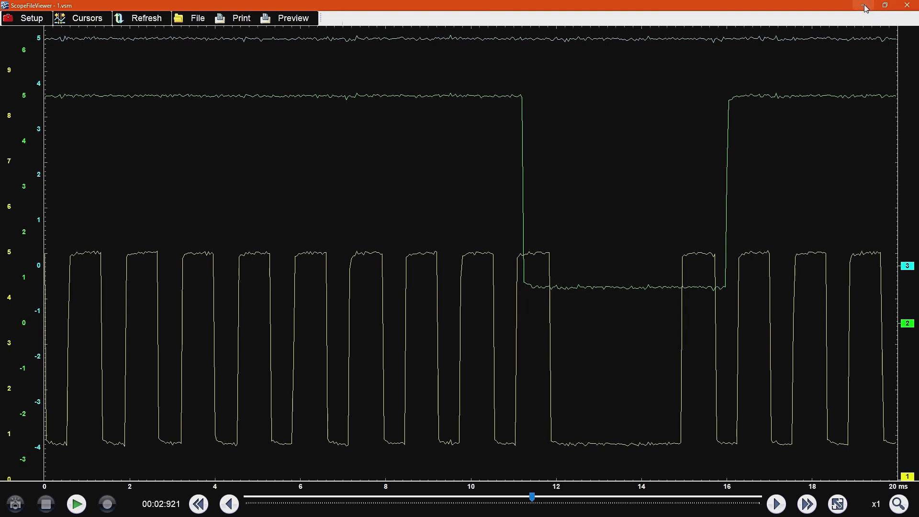
left_click(907, 6)
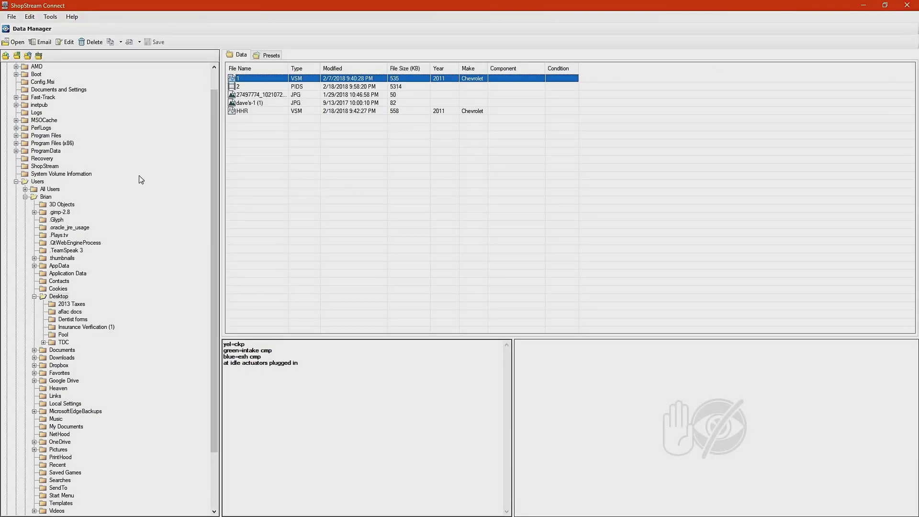
Step: Collapse the Users folder in the tree and close ShopStream Connect
left_click(16, 182)
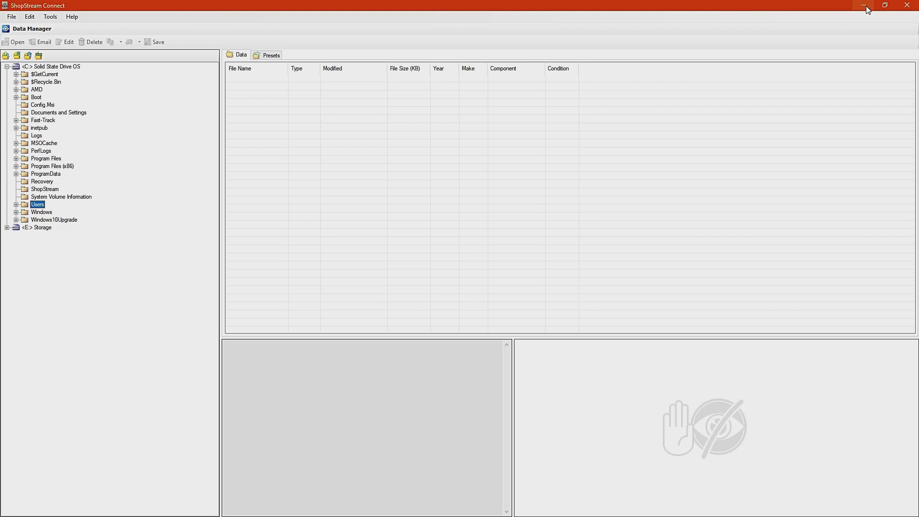
left_click(908, 6)
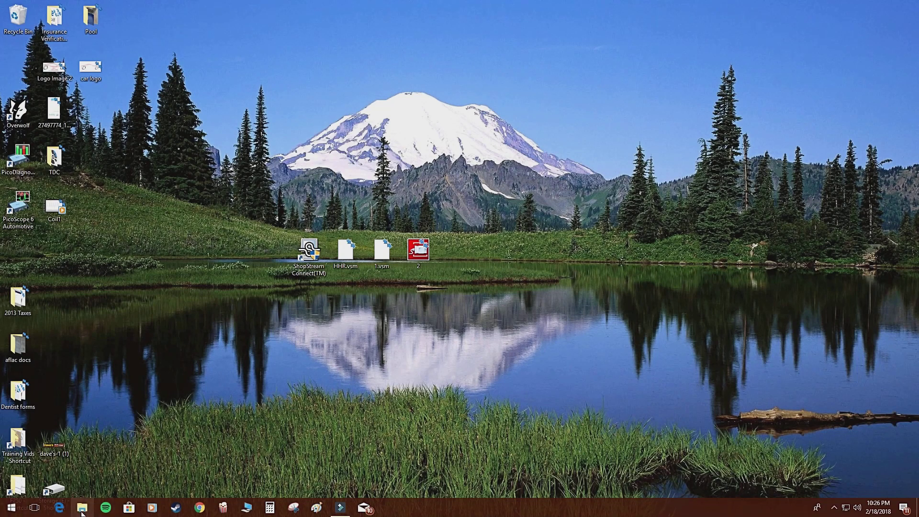
Step: Open This PC from the Start menu and go into the Solid State Drive OS (C:) drive
left_click(14, 510)
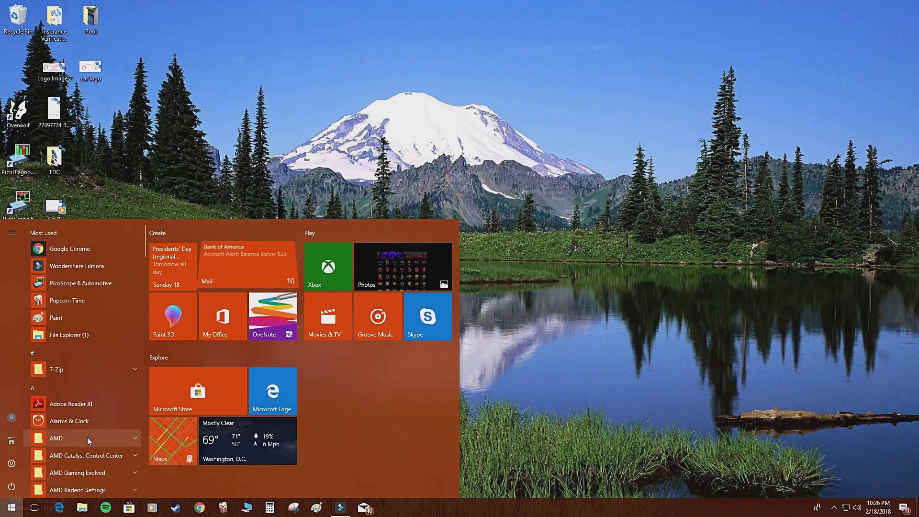
type("this pc")
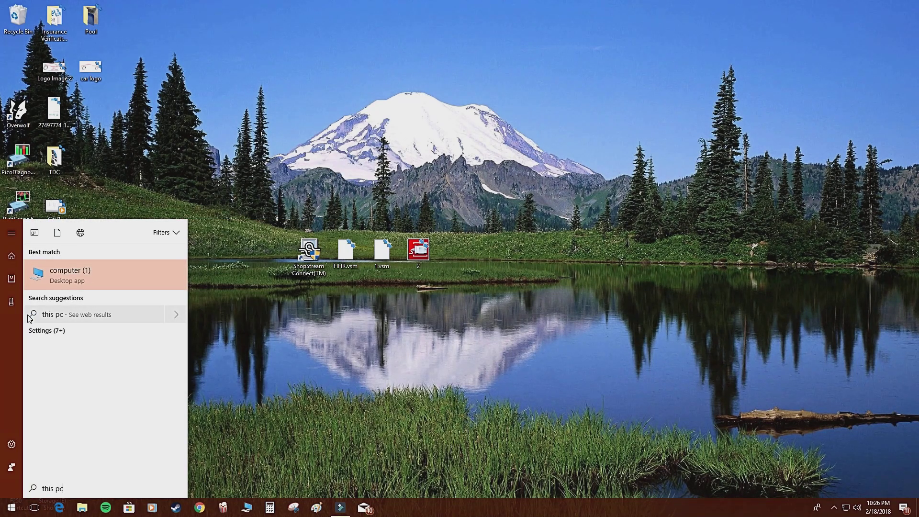
left_click(102, 279)
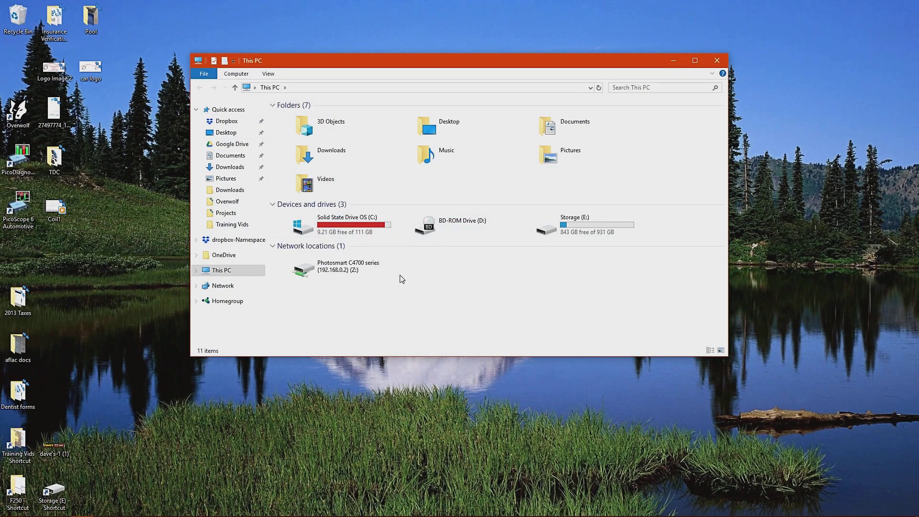
double_click(343, 233)
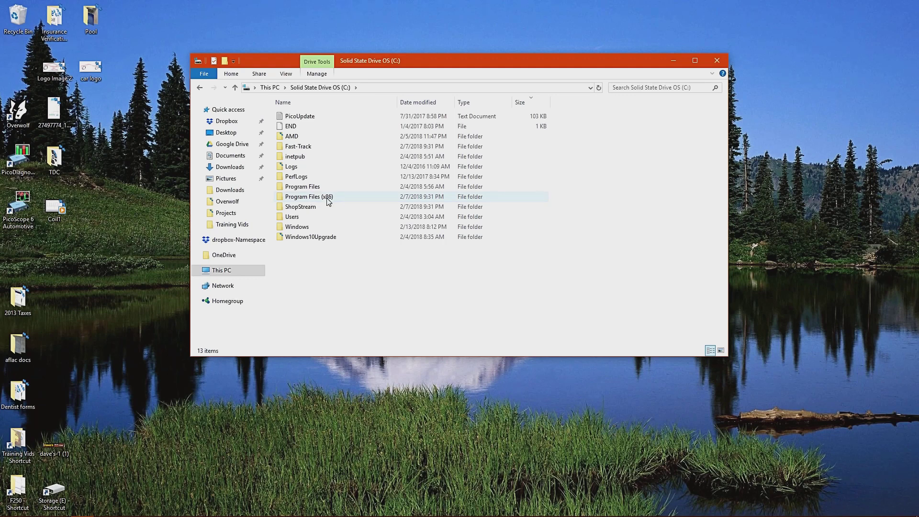
Step: Open Program Files (x86) and select the Snap-on Incorporated folder
double_click(329, 200)
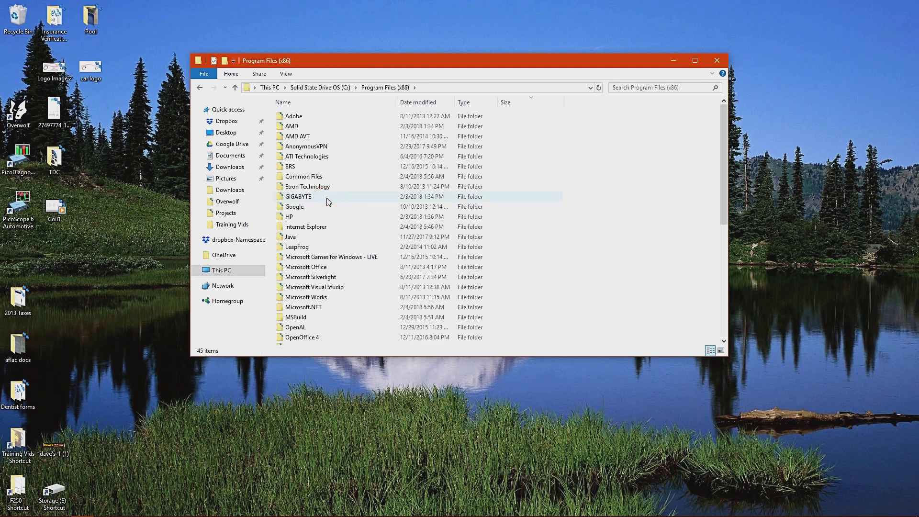
scroll(323, 303, "down", 4)
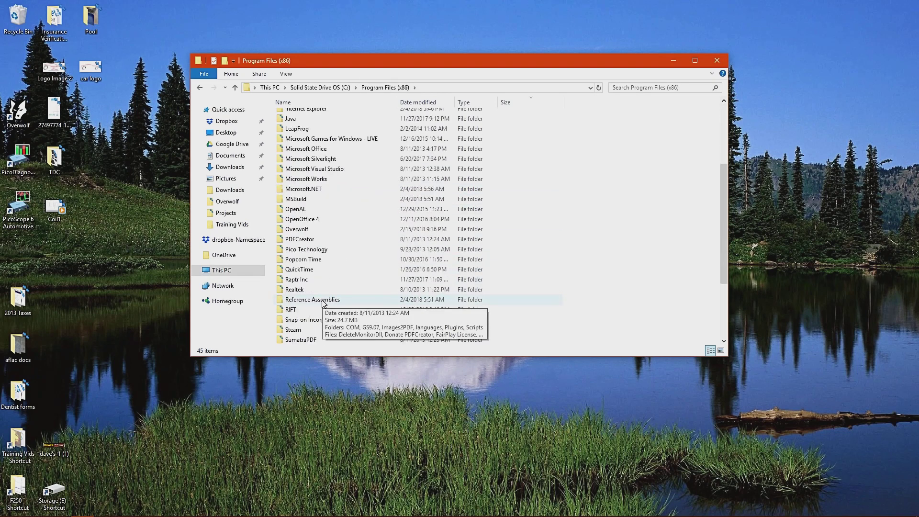
scroll(323, 303, "down", 3)
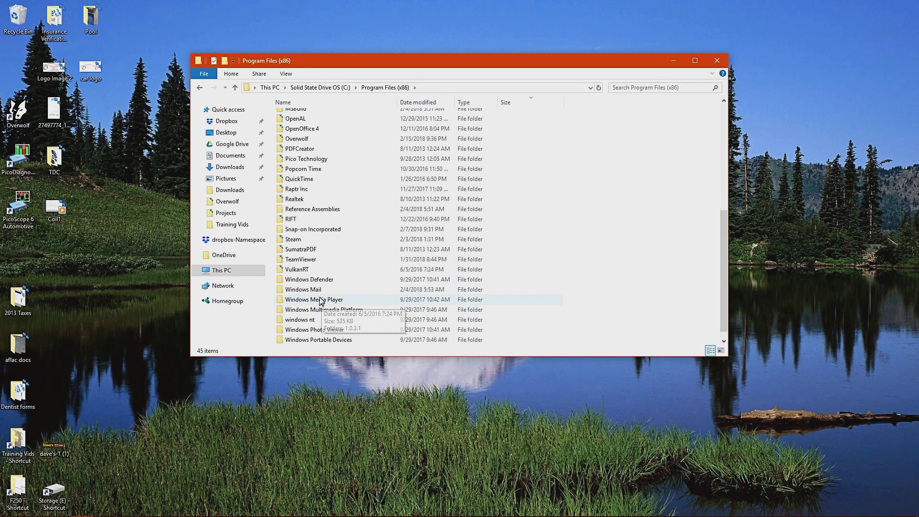
left_click(324, 233)
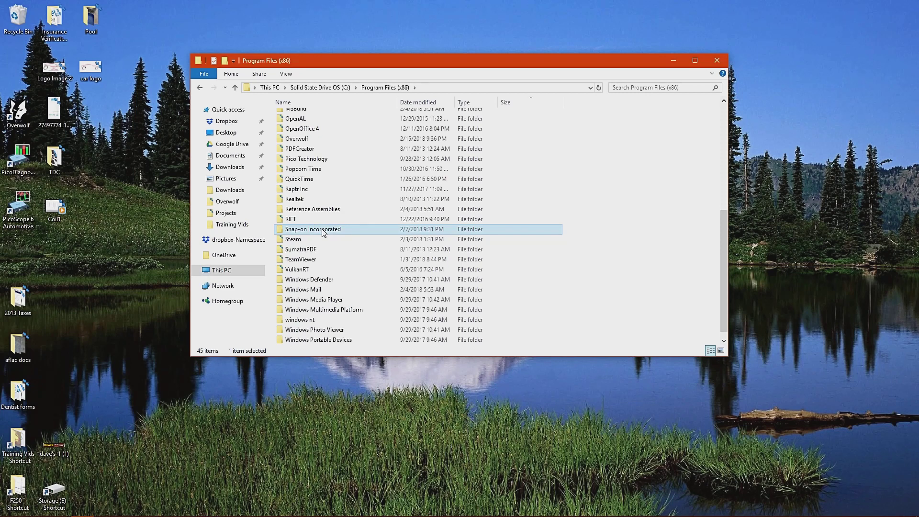
Step: Navigate into Snap-on Incorporated > ShopStream Connect > ScannerDataViewer > US
double_click(324, 232)
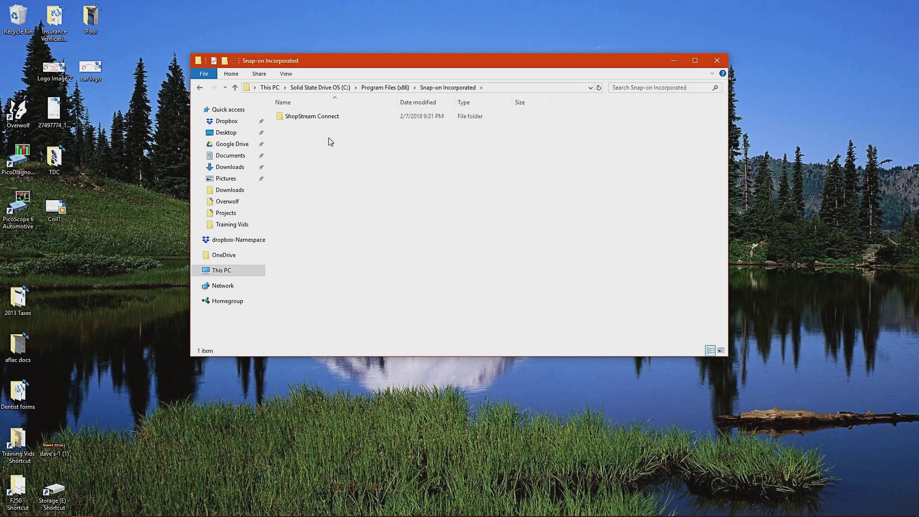
double_click(302, 120)
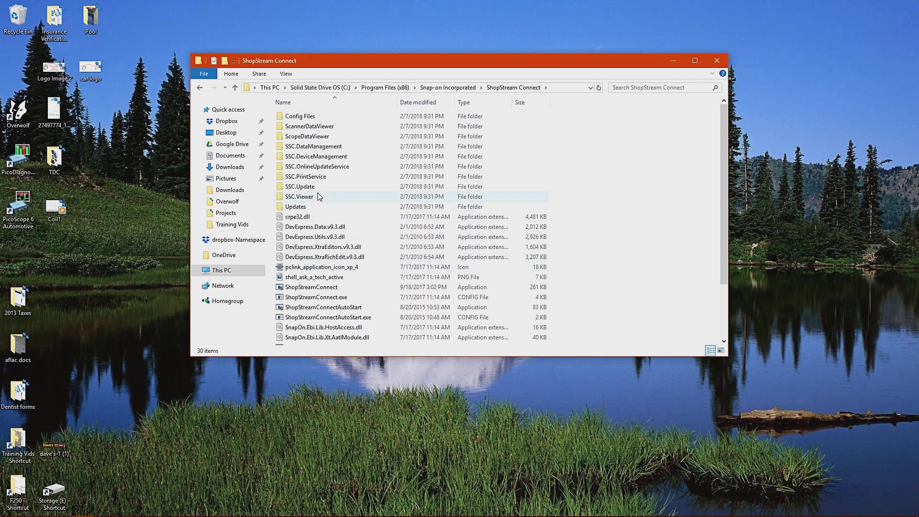
left_click(316, 130)
key("Down")
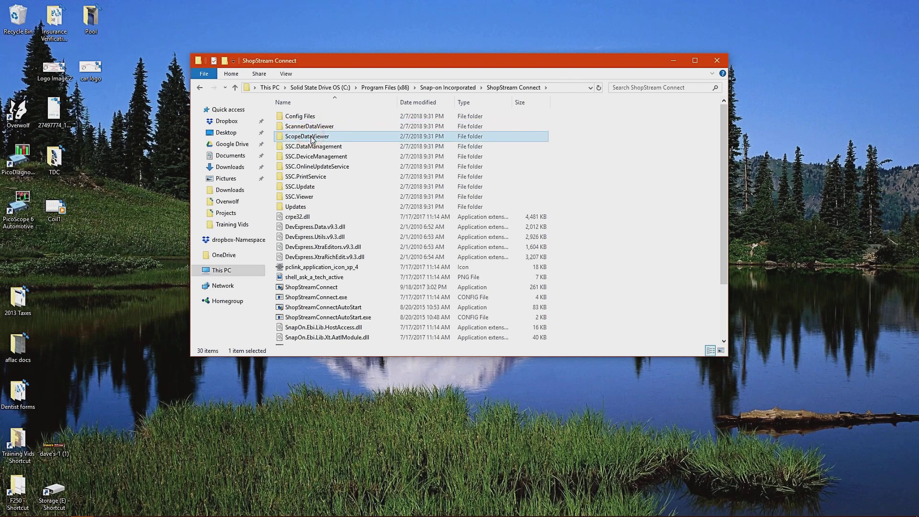
key("Up")
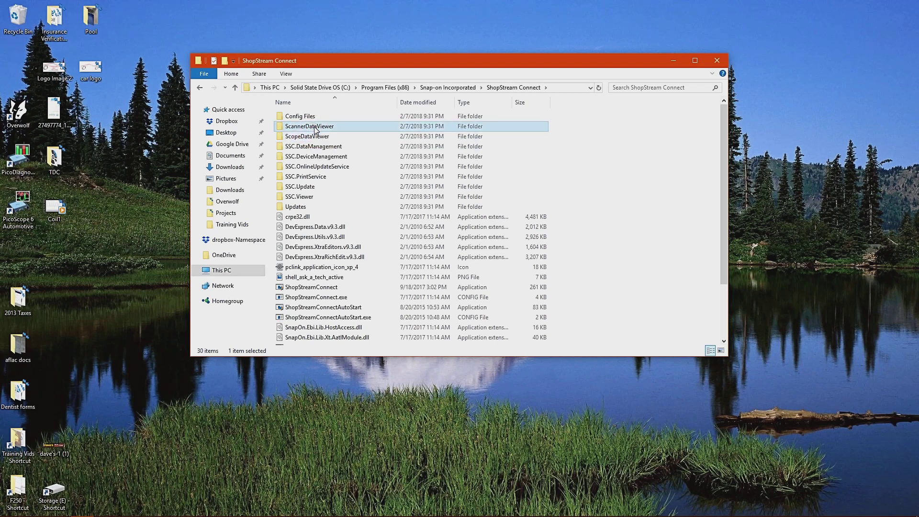
double_click(314, 128)
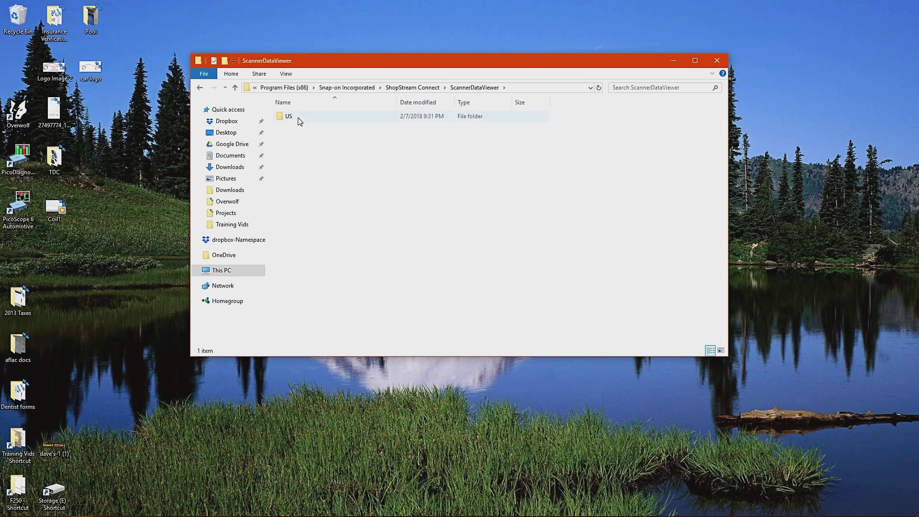
double_click(300, 120)
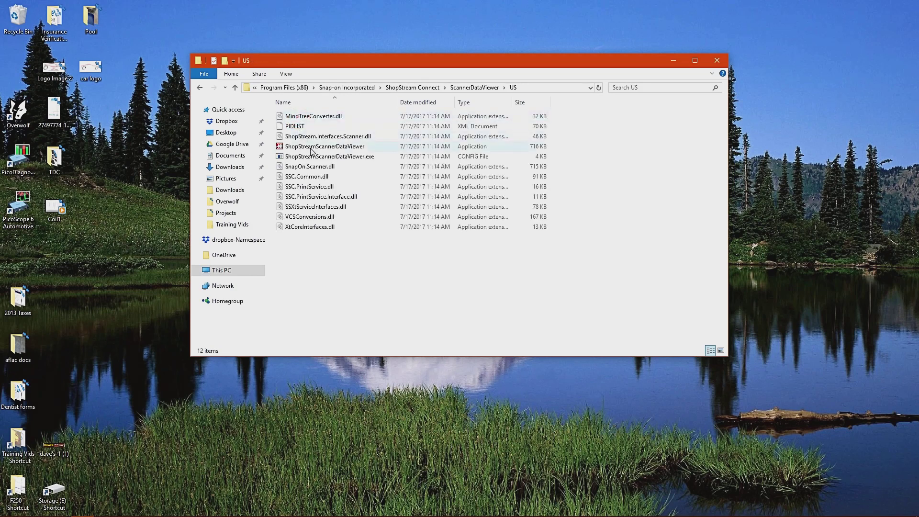
Step: Create a shortcut to the ShopStreamScannerDataViewer application
left_click(311, 148)
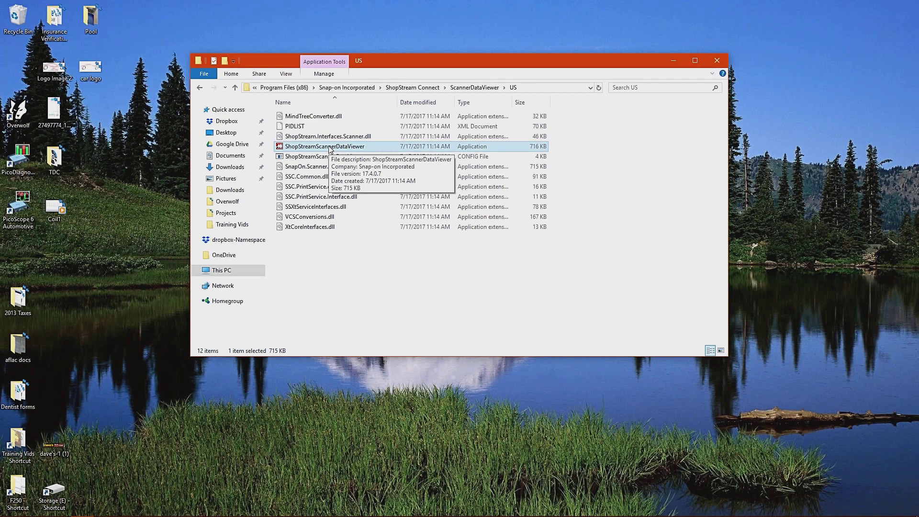
right_click(330, 149)
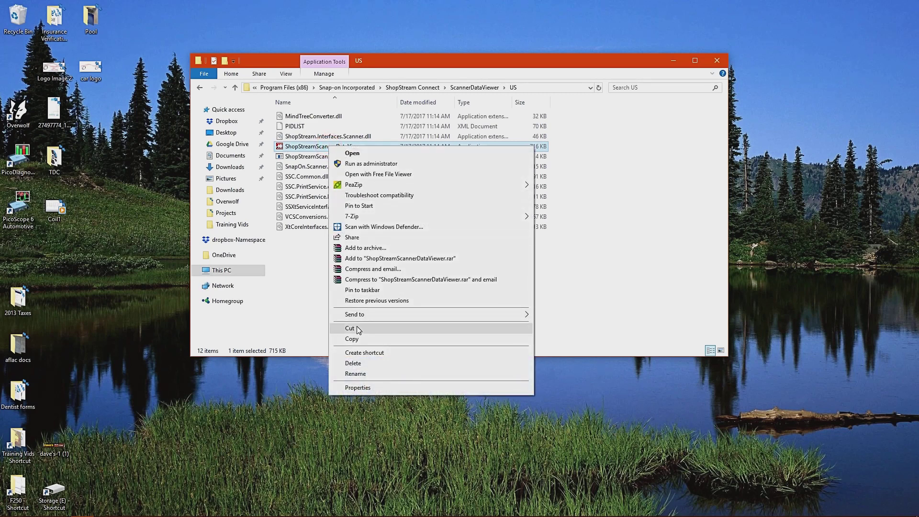
left_click(371, 354)
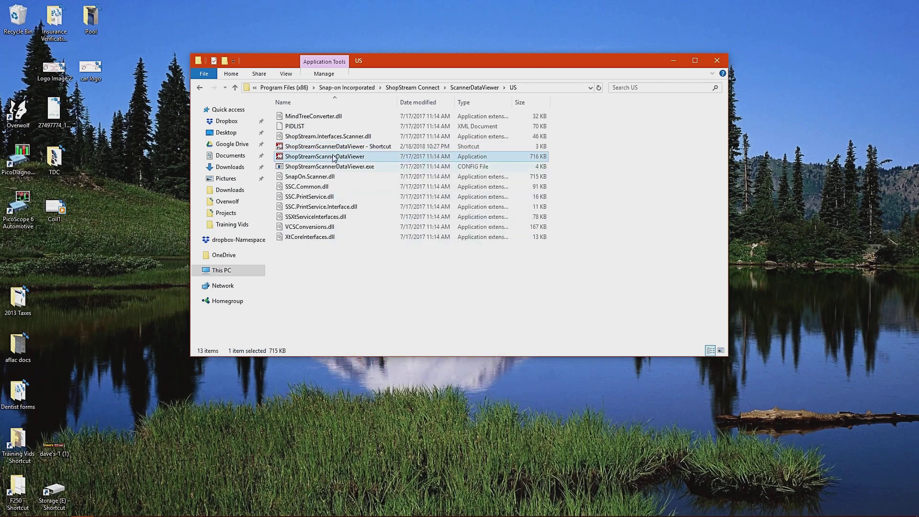
left_click(345, 147)
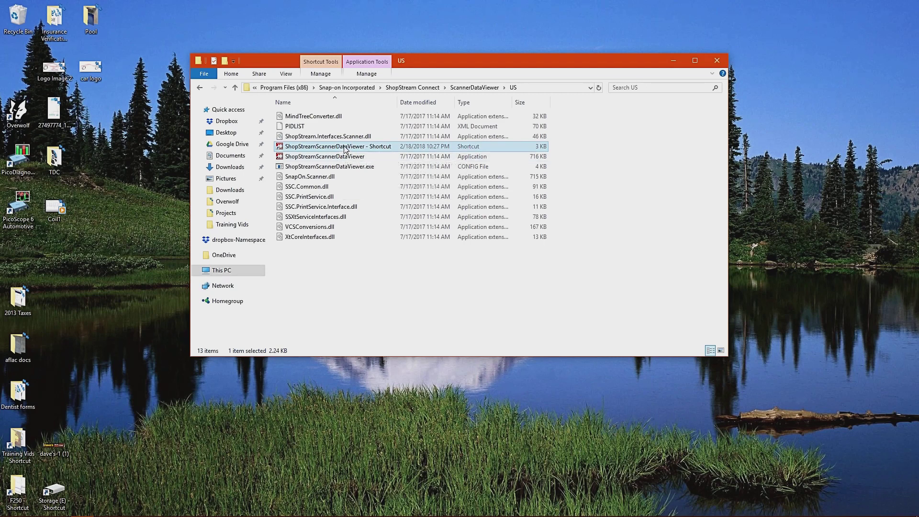
Step: Move the new scanner viewer shortcut onto the desktop and close File Explorer
left_click(345, 147)
left_click_drag(345, 149, 253, 444)
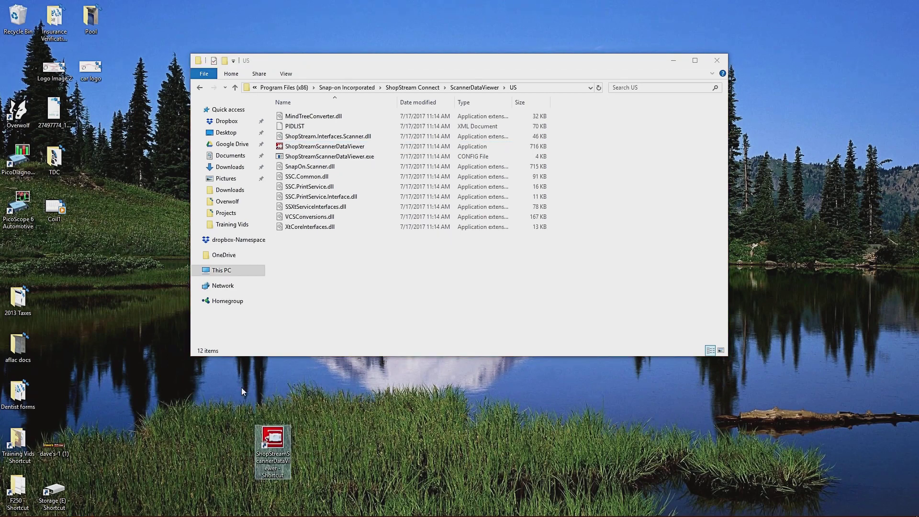
left_click(273, 467)
left_click(717, 60)
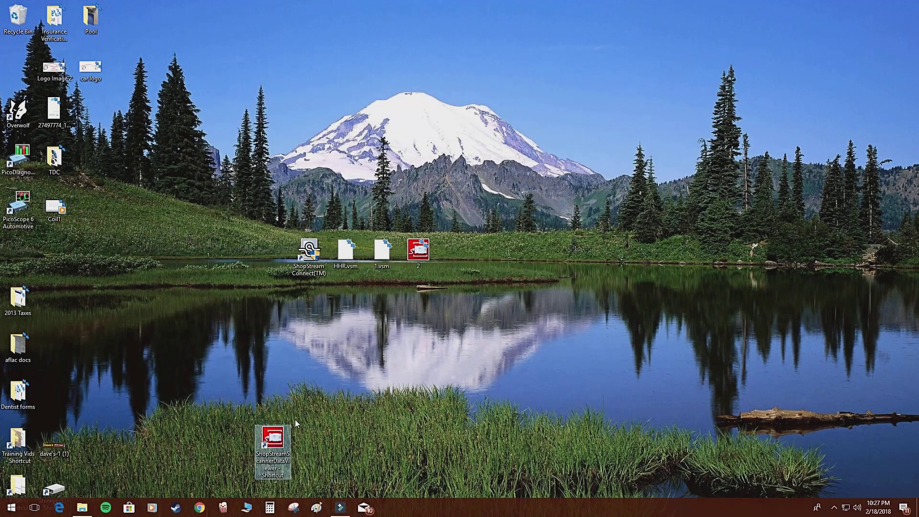
Step: Rename the desktop shortcut 'Scanner Viewer' and place it near the top of the desktop
left_click(265, 471)
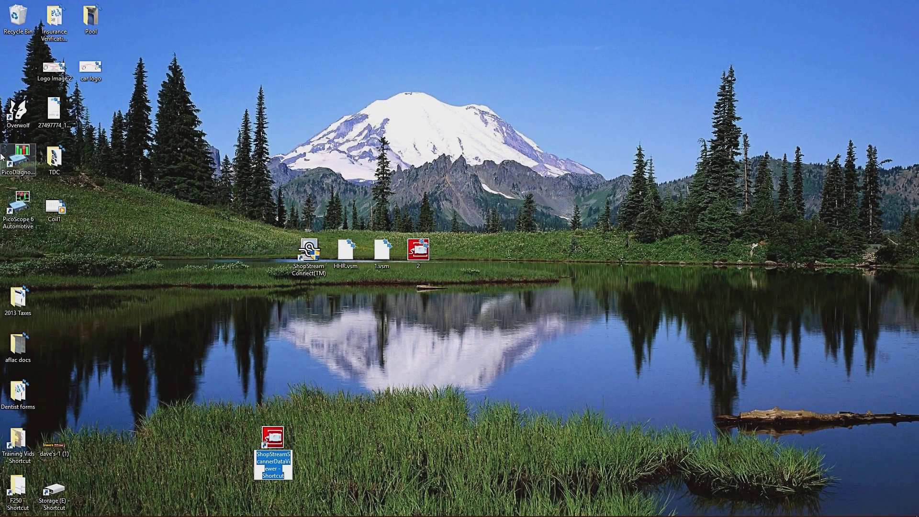
type("Sca")
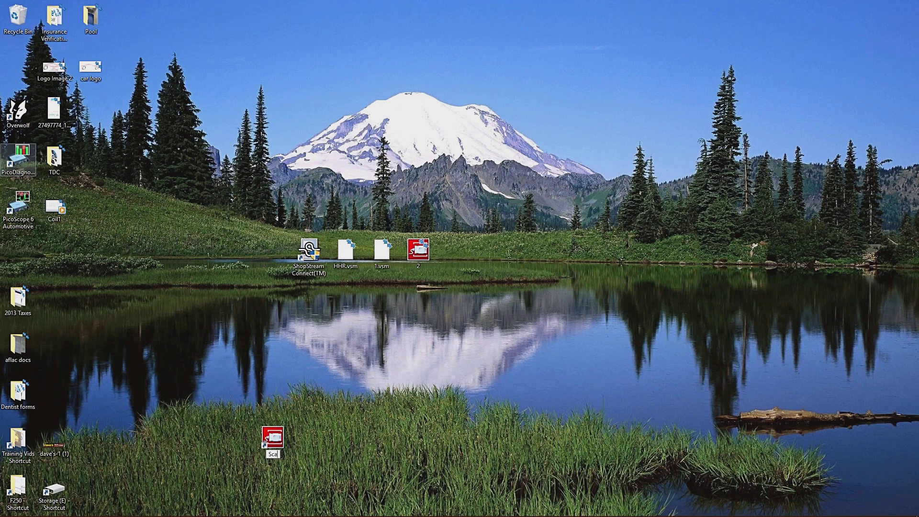
type("nner View")
type("edrt")
key("BackSpace")
key("BackSpace")
key("BackSpace")
type("r")
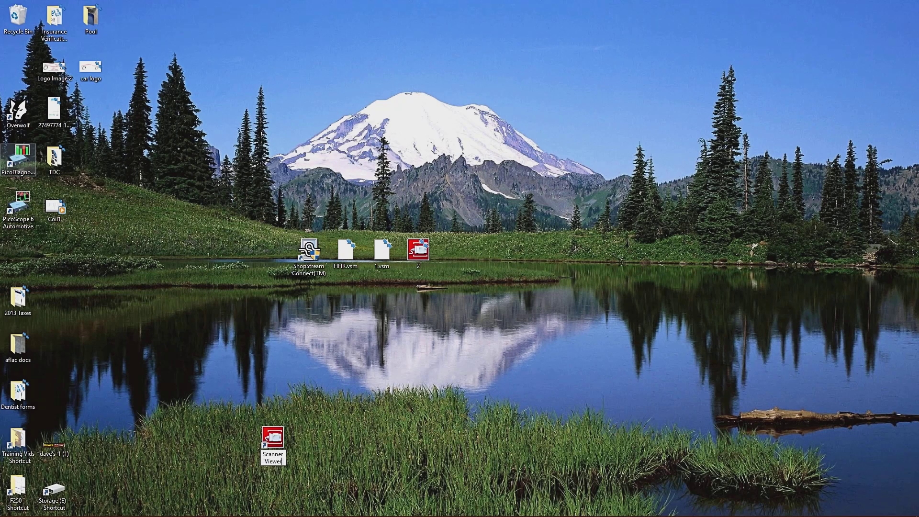
left_click(410, 341)
left_click_drag(273, 437, 360, 60)
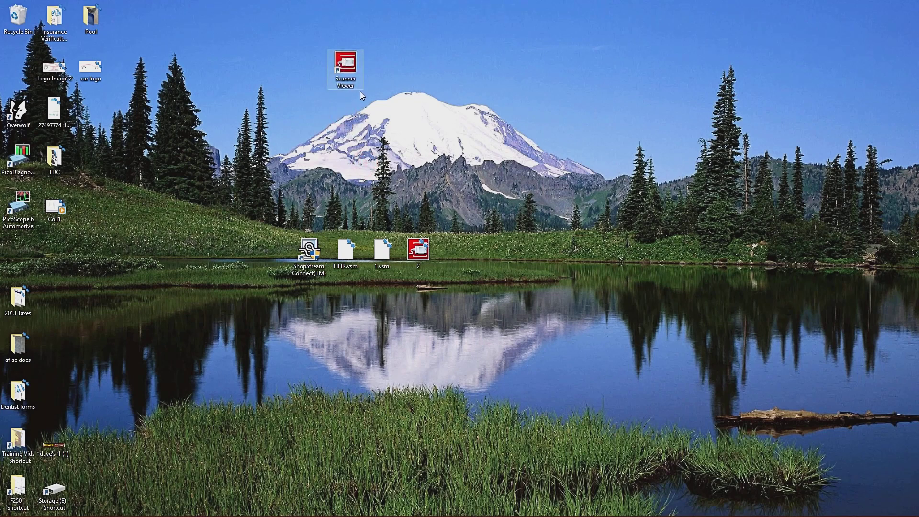
Step: Go back to the ScopeDataViewer folder and create a shortcut to the ScopeDataViewer application
mouse_move(340, 515)
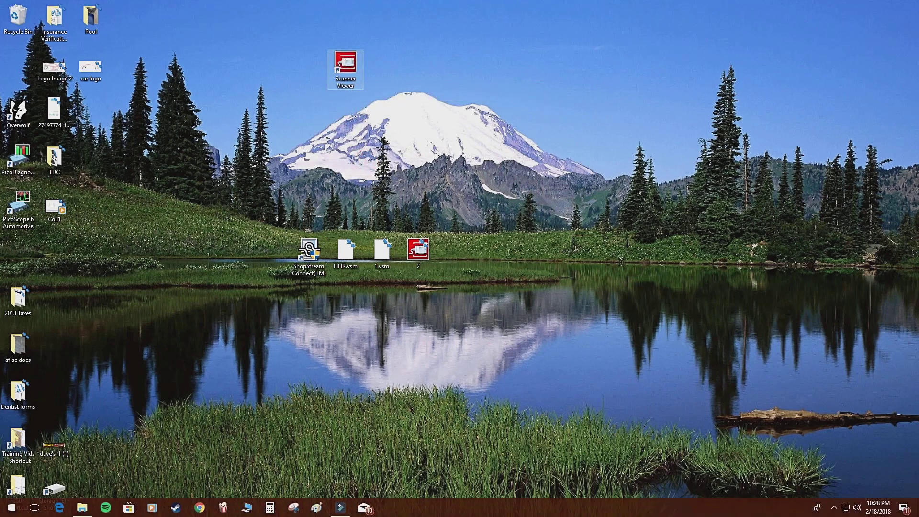
left_click(83, 507)
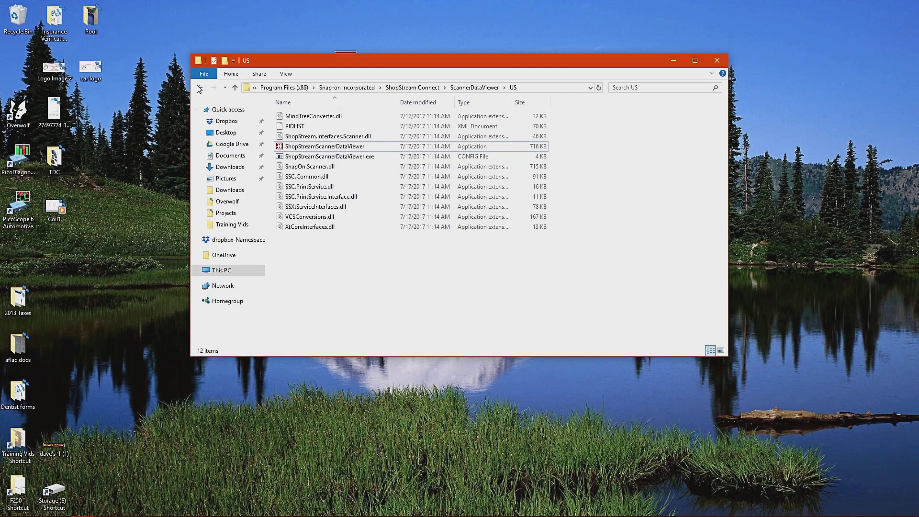
left_click(199, 88)
left_click(199, 89)
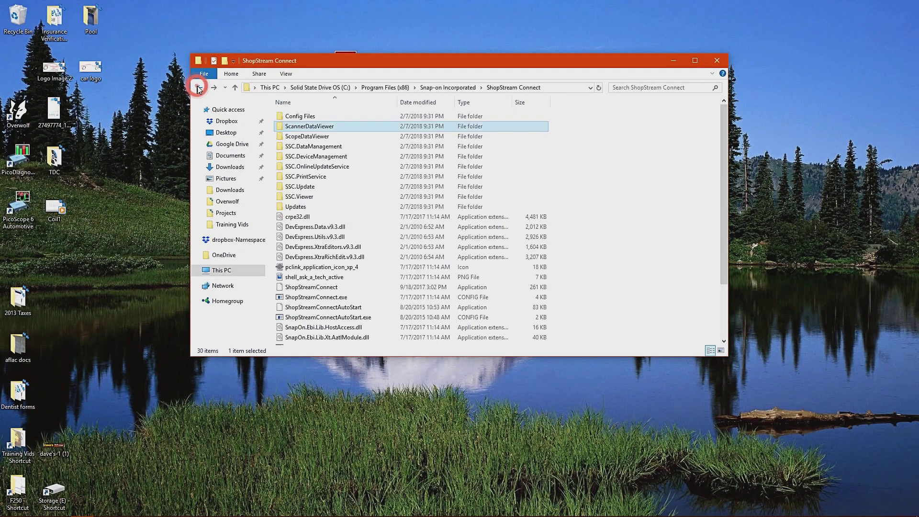
left_click(315, 138)
double_click(316, 138)
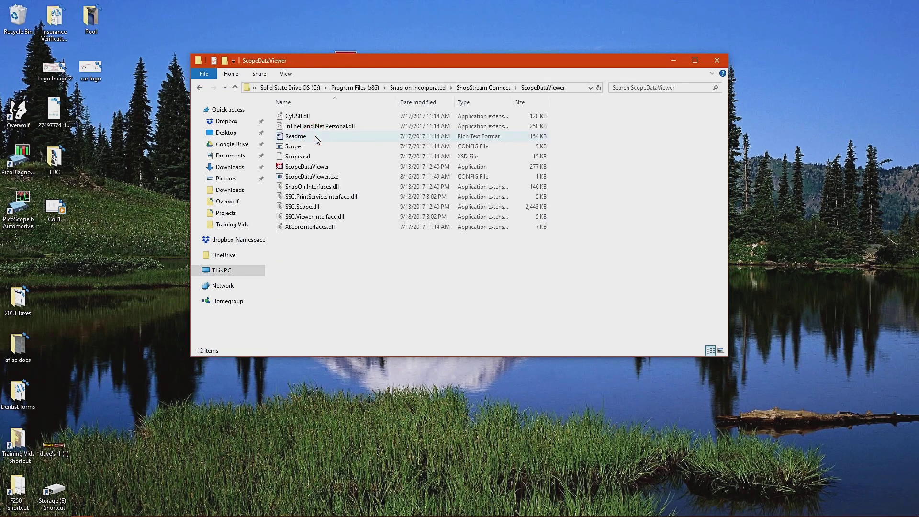
left_click(302, 169)
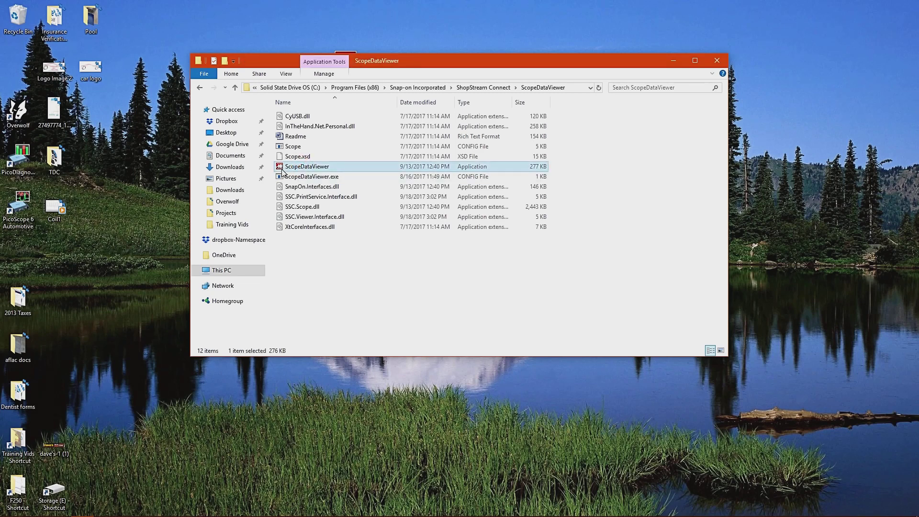
right_click(297, 168)
left_click(359, 374)
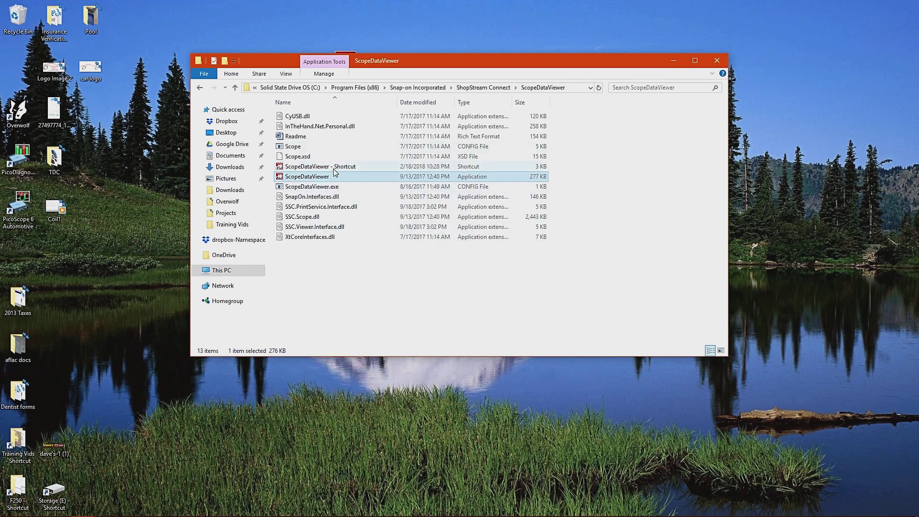
Step: Move the ScopeDataViewer shortcut onto the desktop and rename it 'Scope Viewer'
left_click(334, 169)
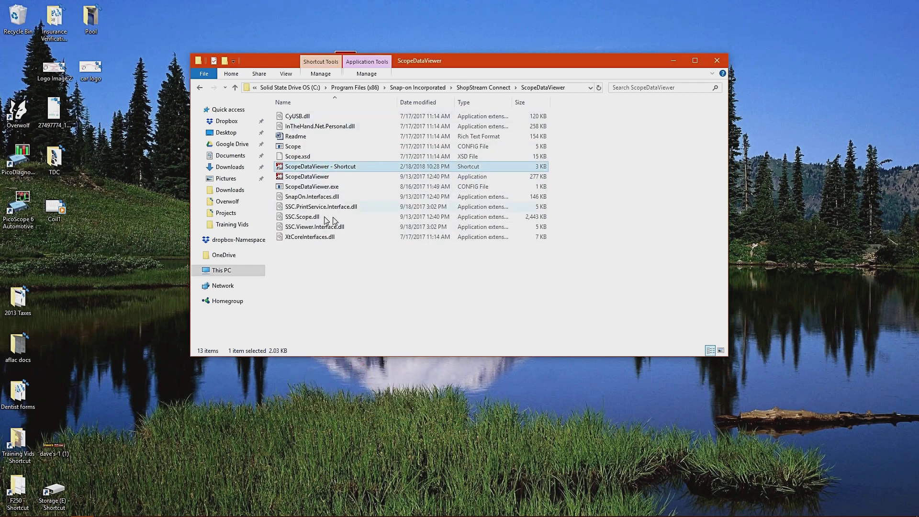
left_click_drag(351, 169, 275, 431)
left_click(281, 467)
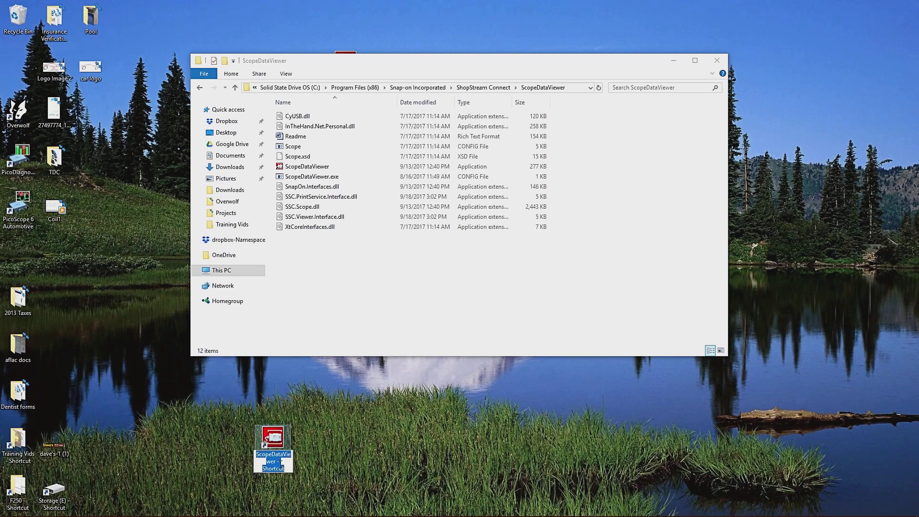
type("Scope Viewer")
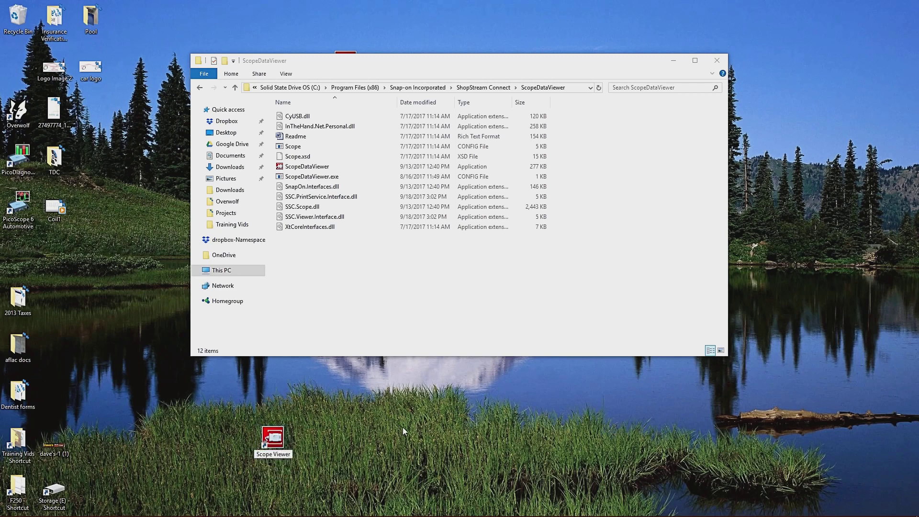
key("Return")
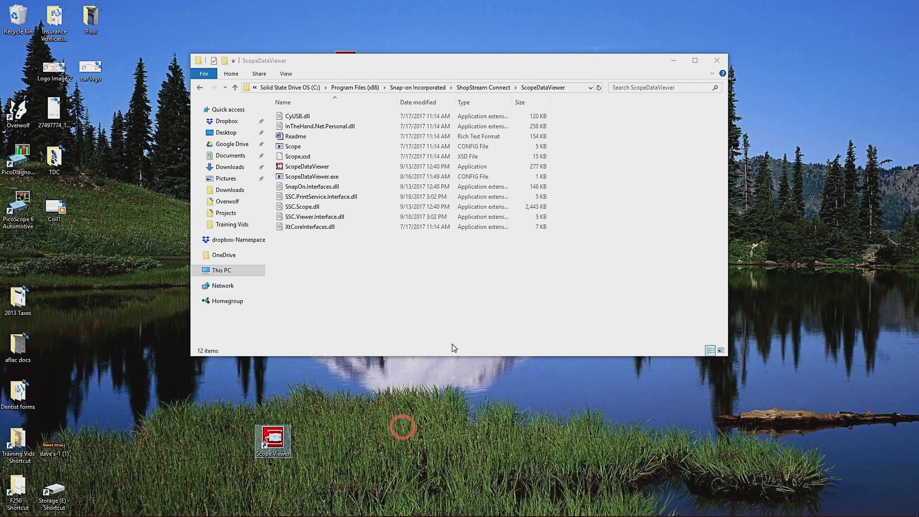
Step: Close the ScopeDataViewer folder window and set Scope Viewer beside Scanner Viewer at the top
left_click(716, 61)
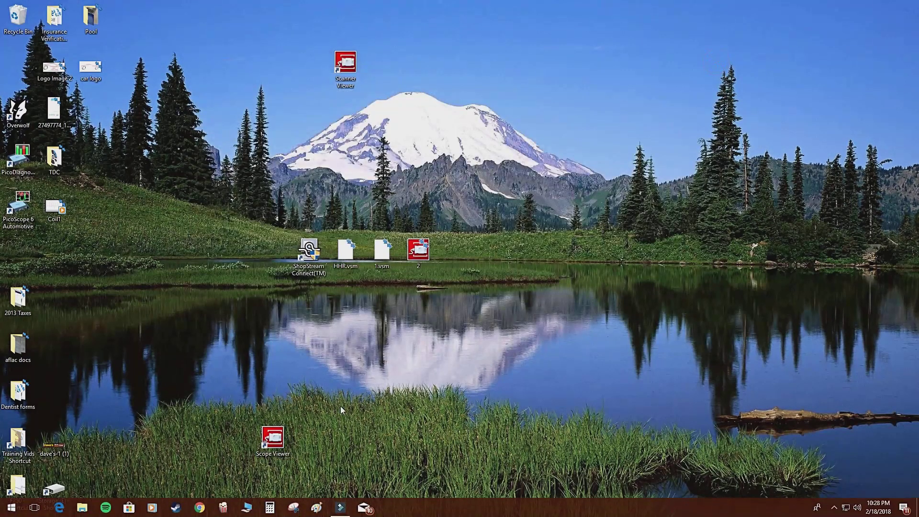
left_click_drag(276, 443, 386, 67)
left_click(426, 73)
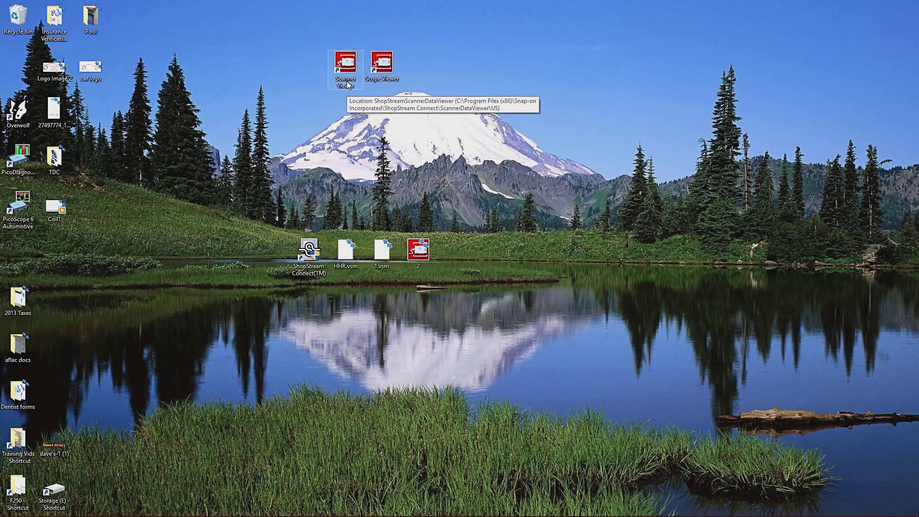
Step: Launch the Scanner Viewer and open the recording 2.pids from the Desktop
double_click(347, 85)
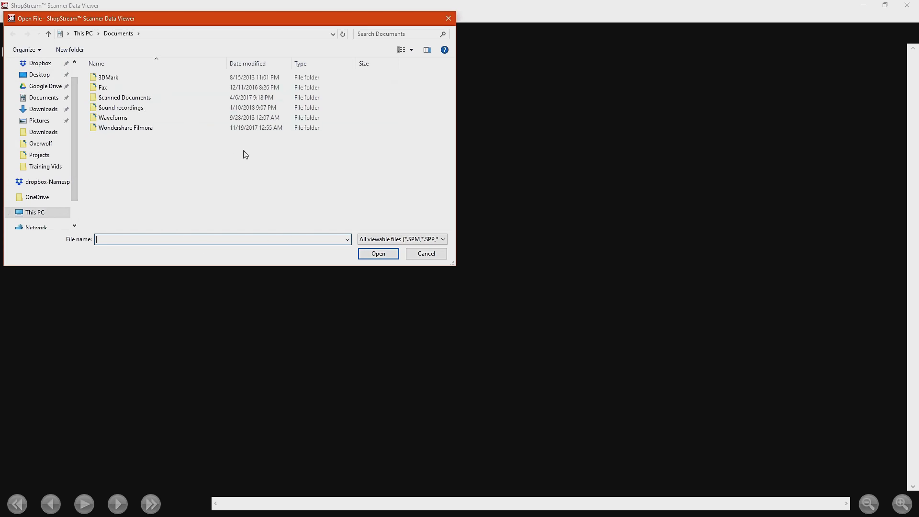
left_click(48, 79)
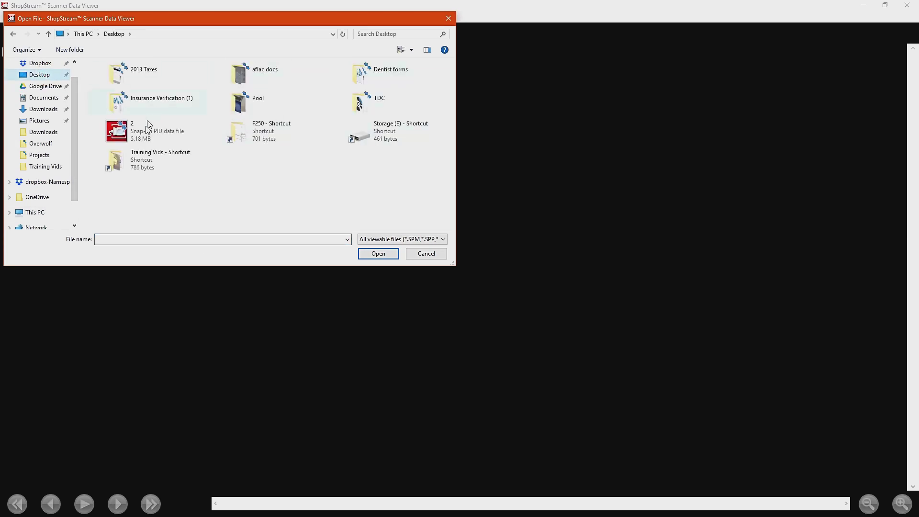
left_click(140, 138)
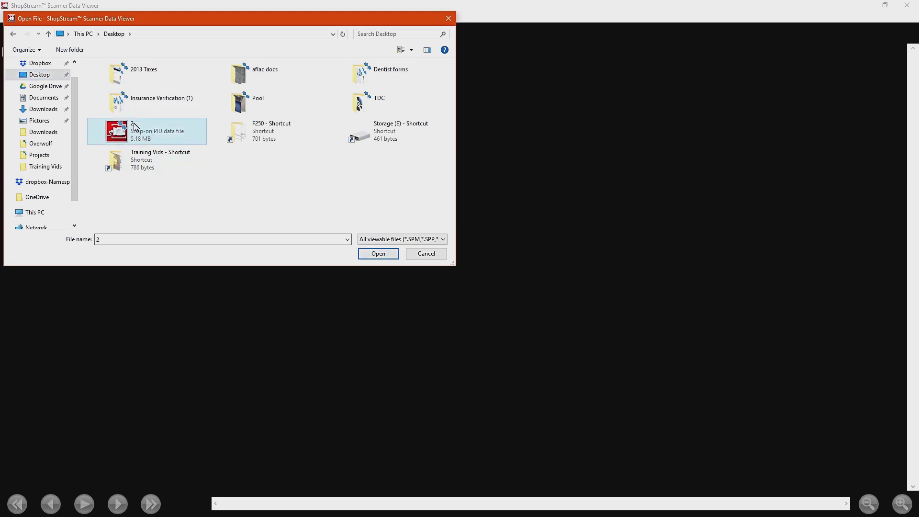
left_click(378, 254)
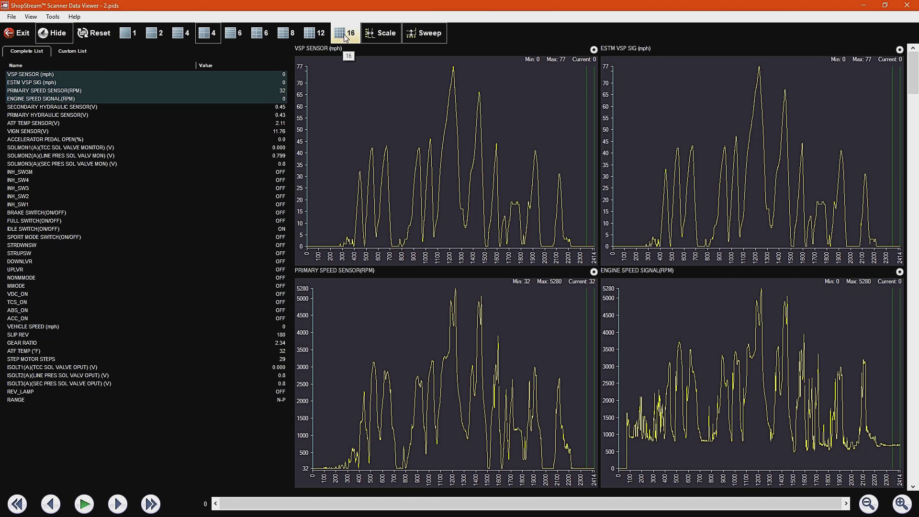
Step: Step through the graph layouts to the 4x4 sixteen-graph grid, then move ABS_ON below INH_SW3M
left_click(127, 33)
left_click(158, 34)
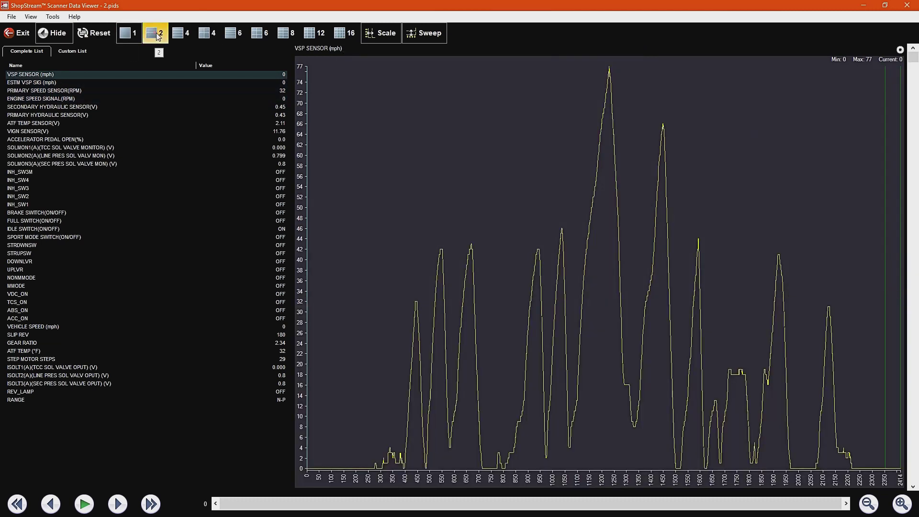
left_click(181, 34)
left_click(202, 35)
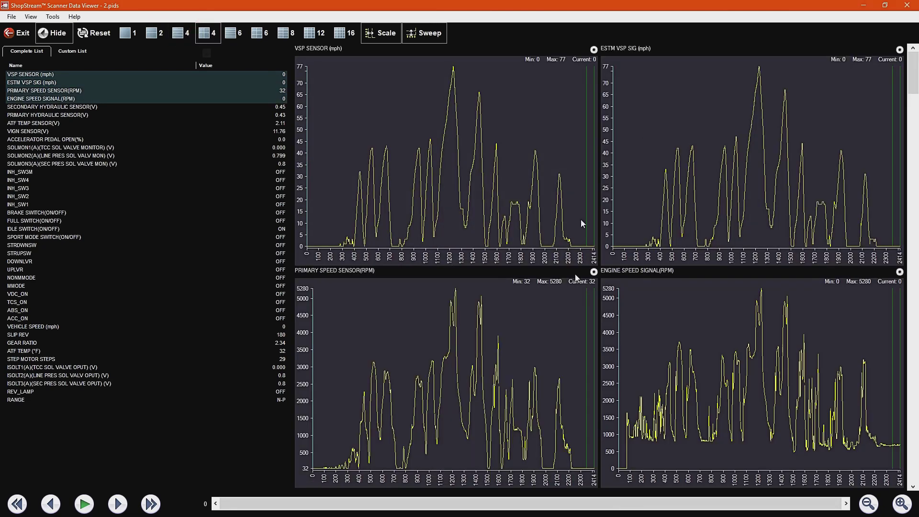
left_click(234, 38)
left_click(260, 34)
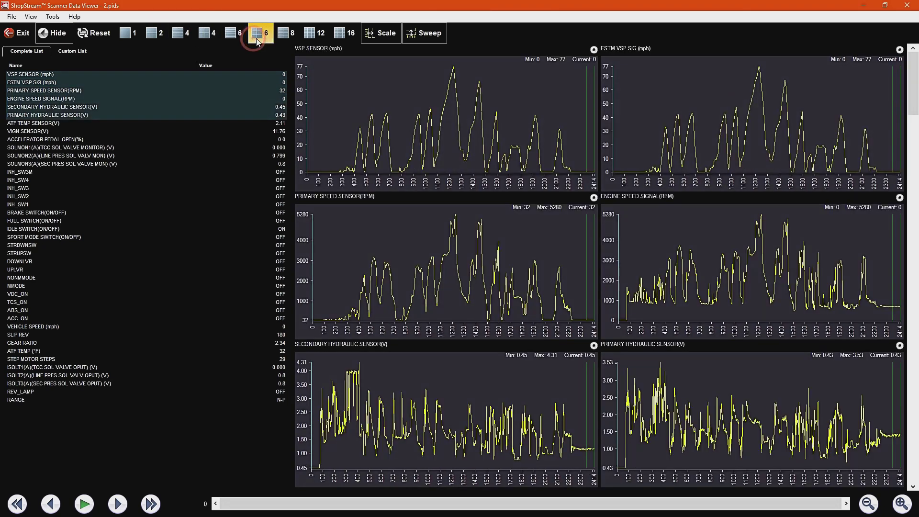
left_click(344, 38)
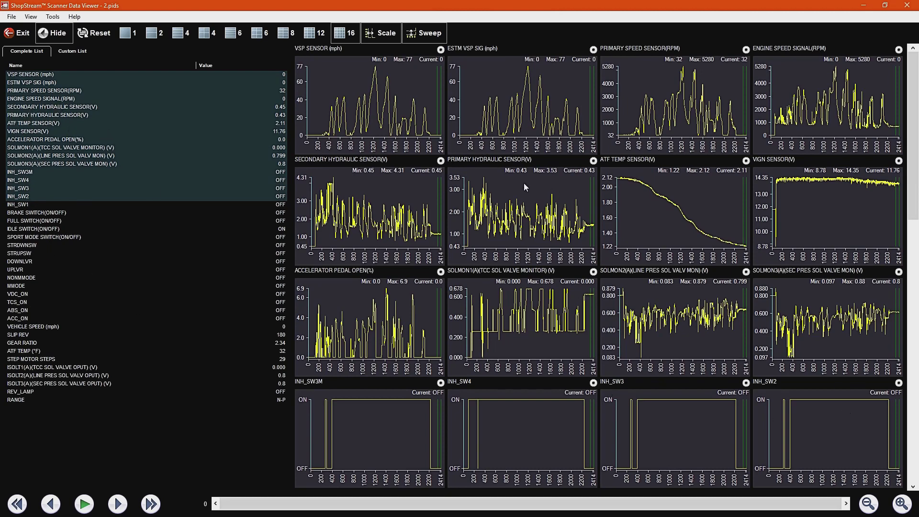
left_click(21, 312)
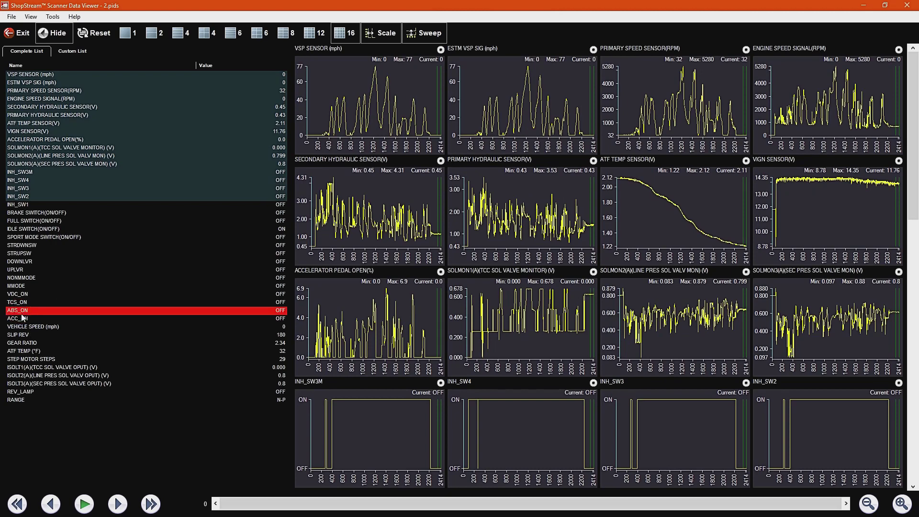
left_click_drag(24, 310, 51, 185)
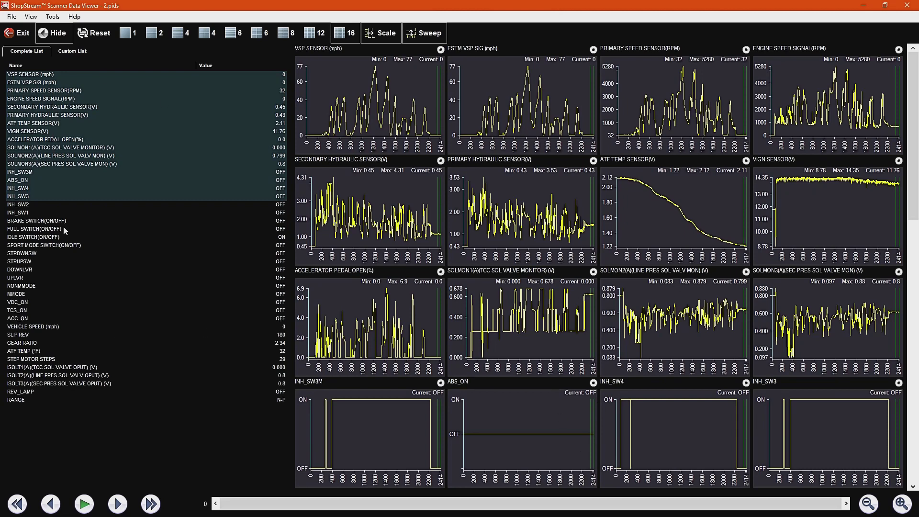
Step: Clear the selection and save a custom list of TCS_ON, ABS_ON, ACC_ON and VEHICLE SPEED (mph)
left_click(73, 53)
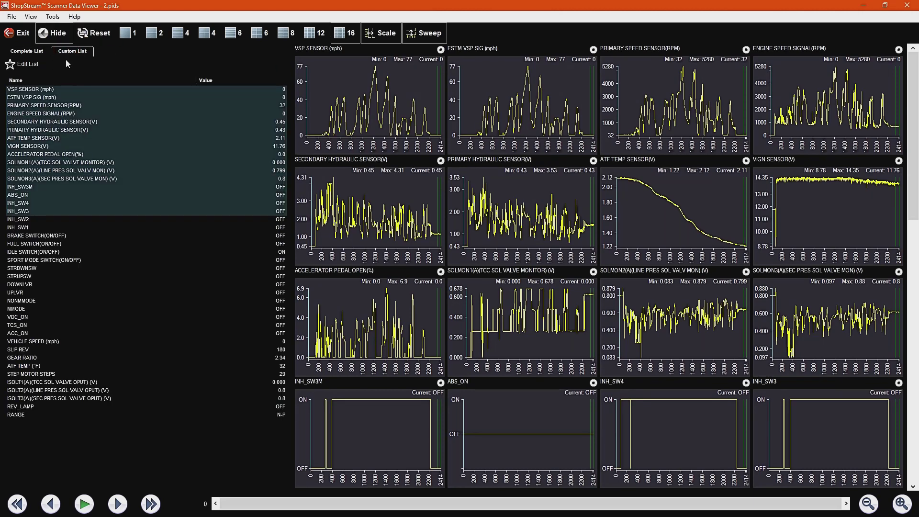
left_click(25, 64)
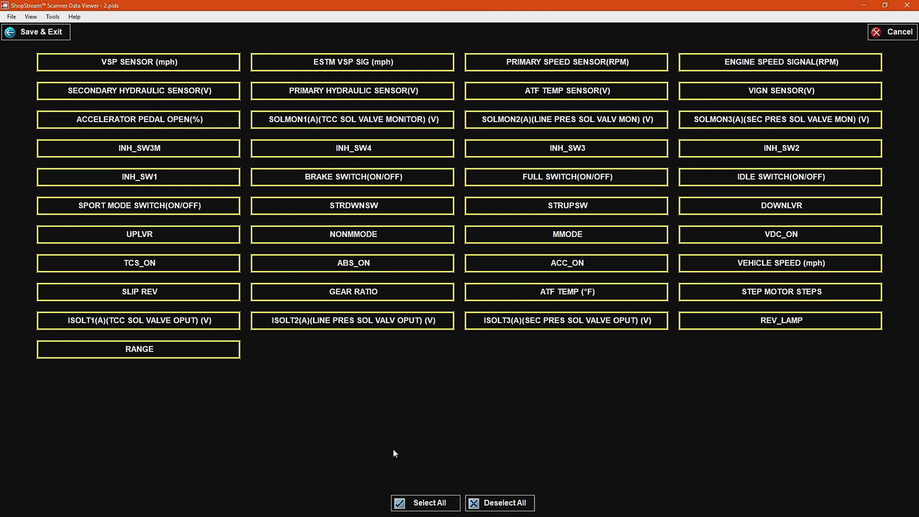
left_click(478, 503)
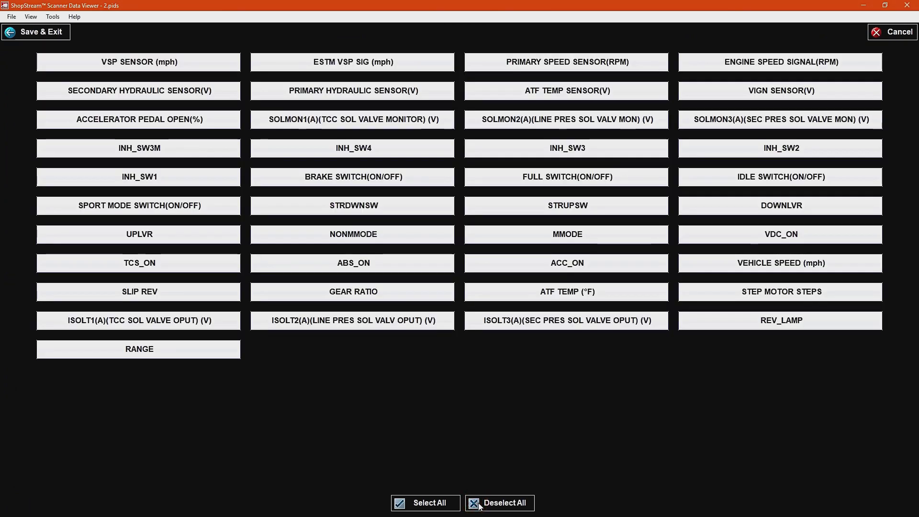
left_click(153, 263)
left_click(321, 263)
left_click(513, 267)
left_click(720, 264)
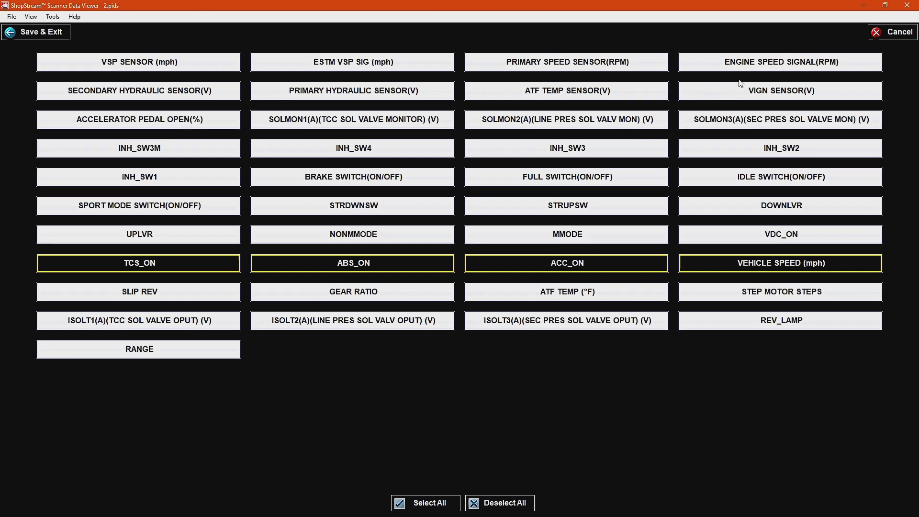
left_click(37, 33)
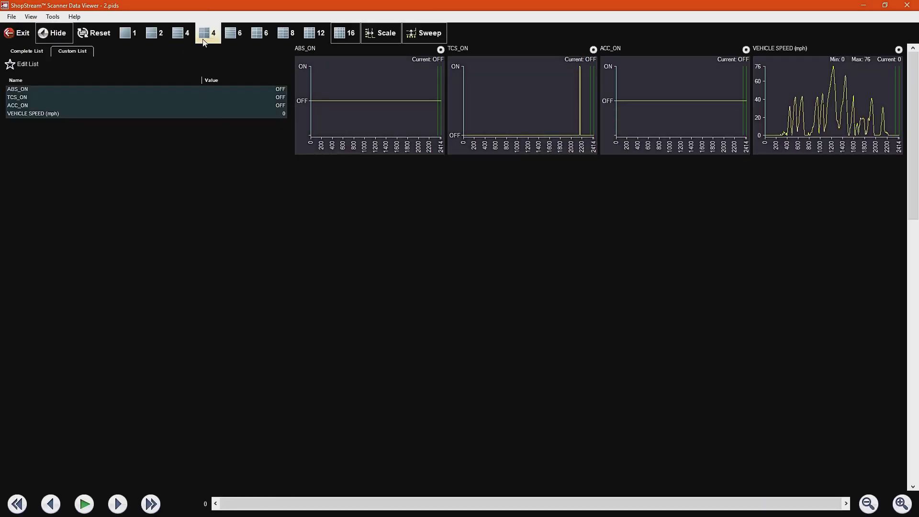
Step: Try stacked and 2x2 layouts for the four graphs, ending stacked with the Name/Value list shown
left_click(181, 37)
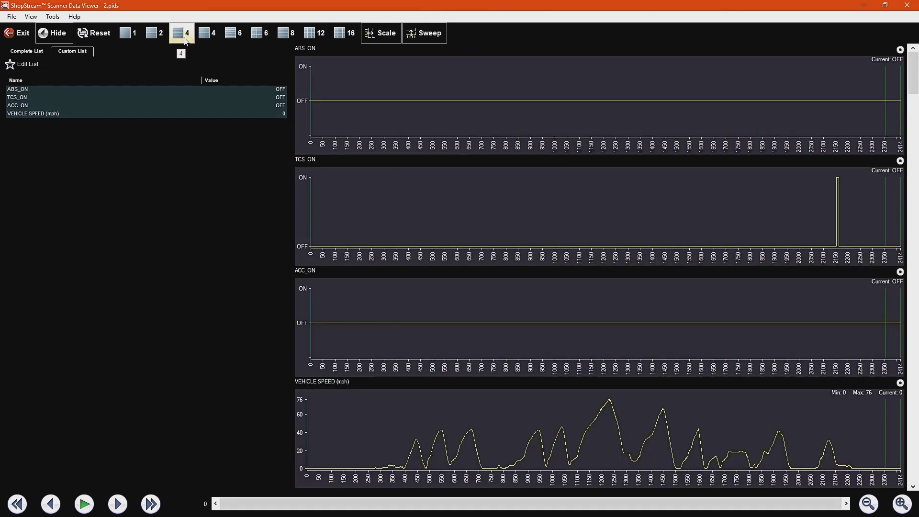
left_click(206, 36)
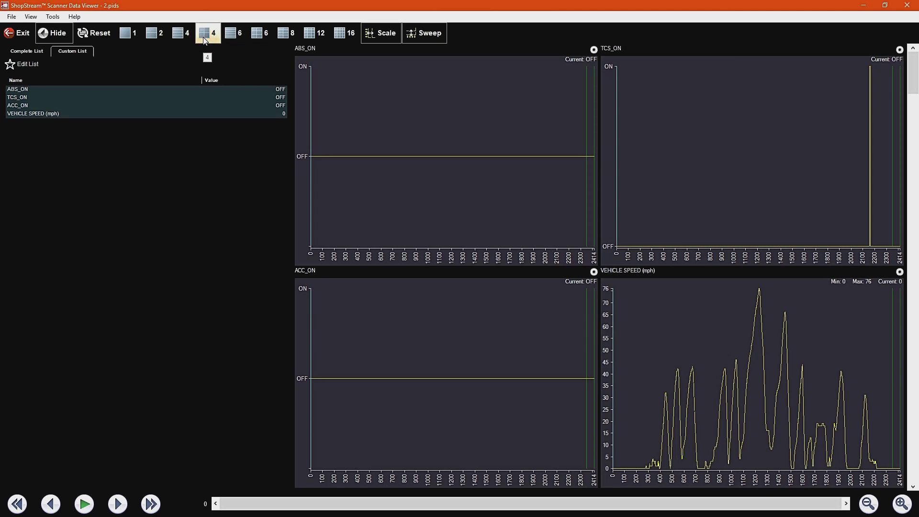
left_click(180, 38)
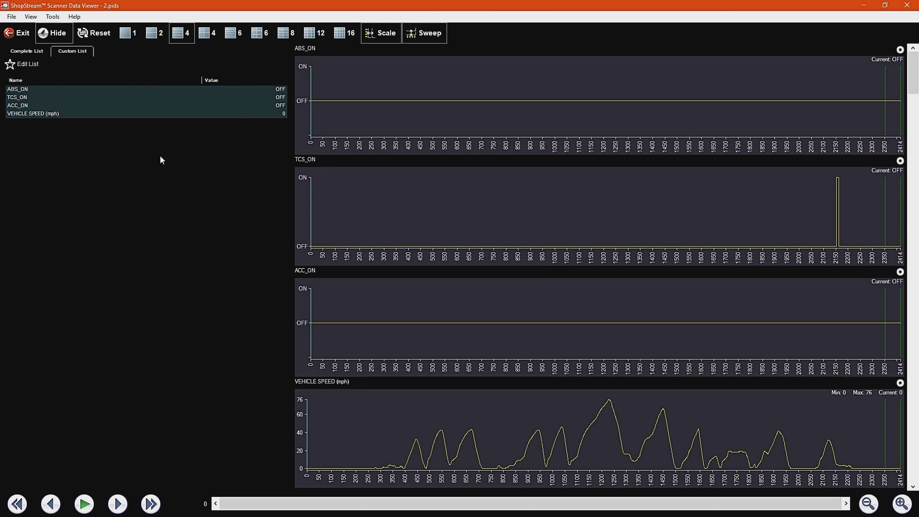
left_click(61, 38)
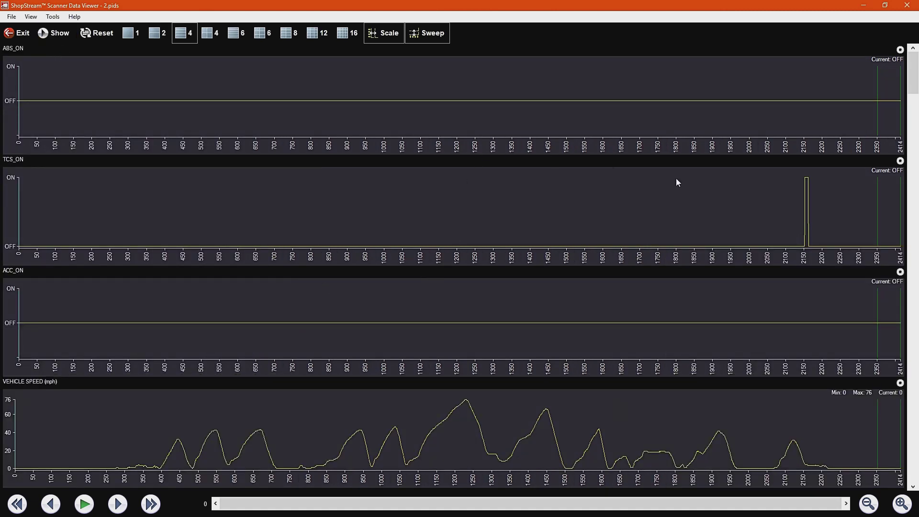
left_click(214, 35)
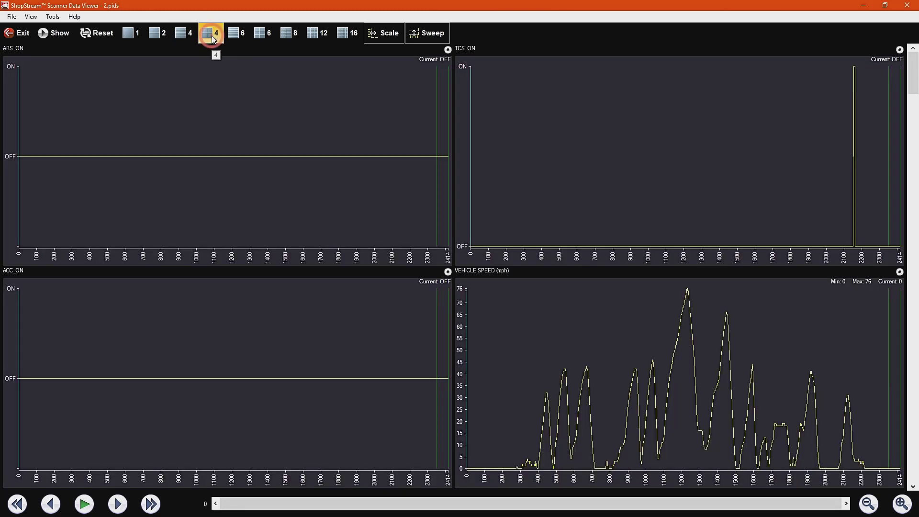
left_click(184, 33)
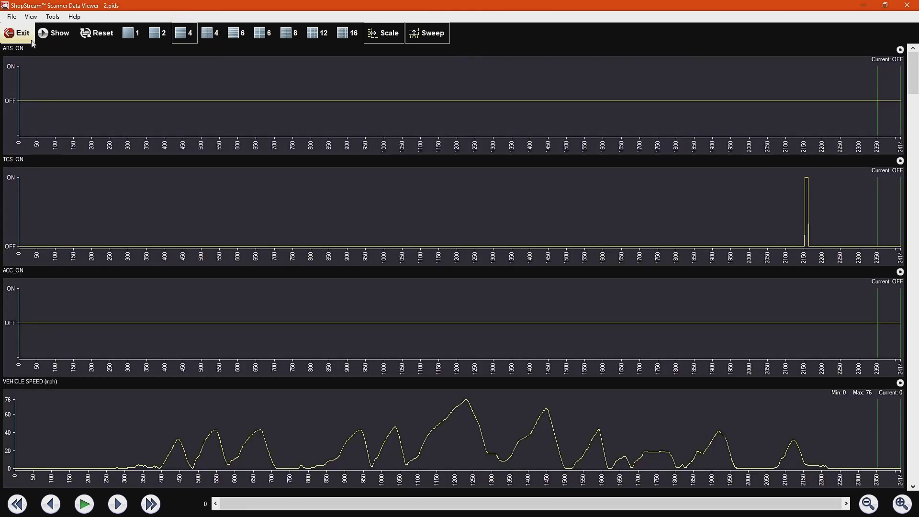
left_click(59, 36)
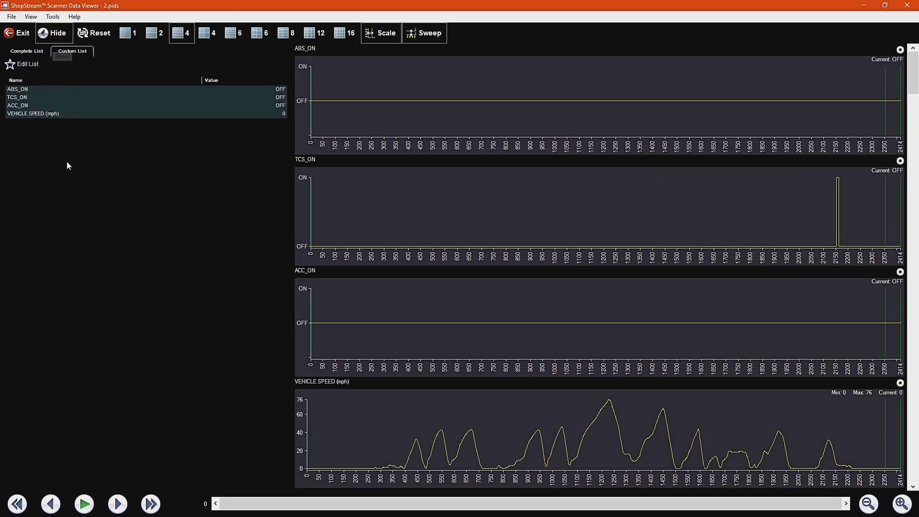
Step: Add UPLVR, NONMMODE, MMODE, VDC_ON, DOWNLVR, STRUPSW and STRDWNSW to the custom list
left_click(25, 65)
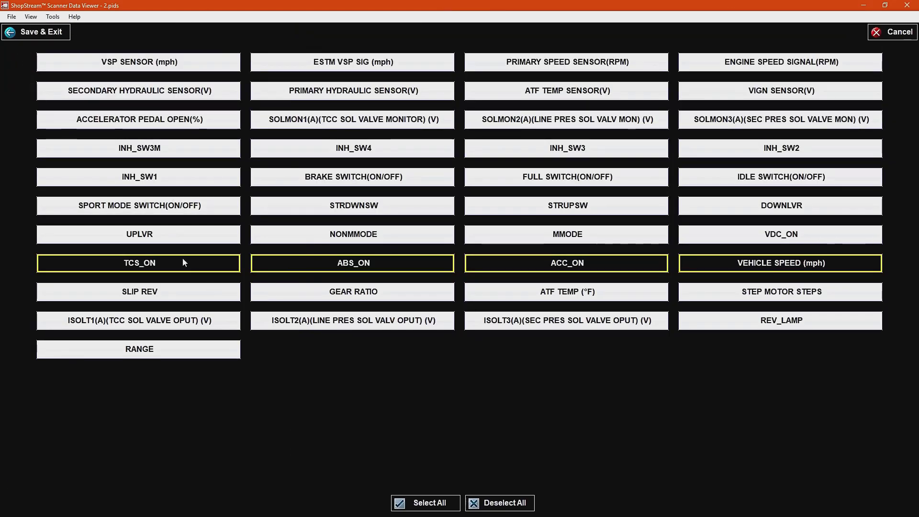
left_click(194, 235)
left_click(299, 234)
left_click(532, 237)
left_click(760, 238)
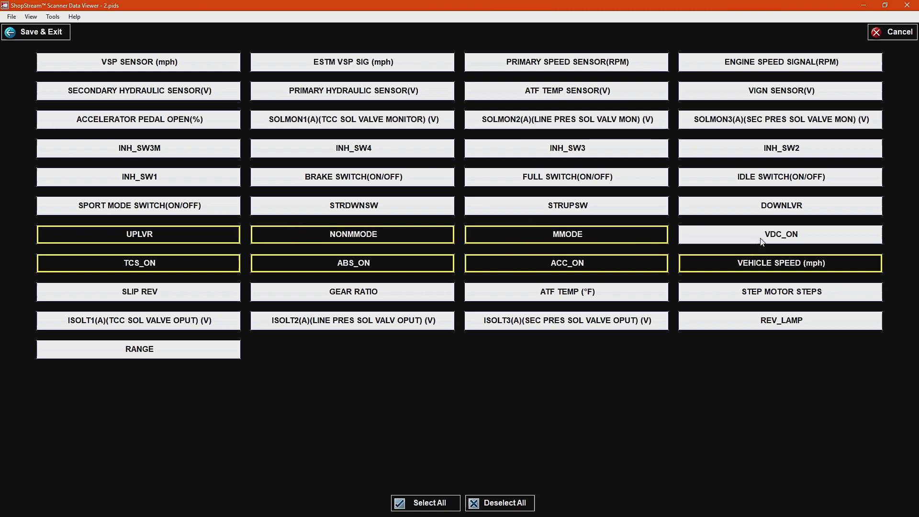
left_click(754, 213)
left_click(618, 211)
left_click(426, 209)
Step: Add SPORT MODE SWITCH, INH_SW1, BRAKE, FULL and IDLE SWITCH, save, and show the 4x4 grid
left_click(213, 205)
left_click(207, 175)
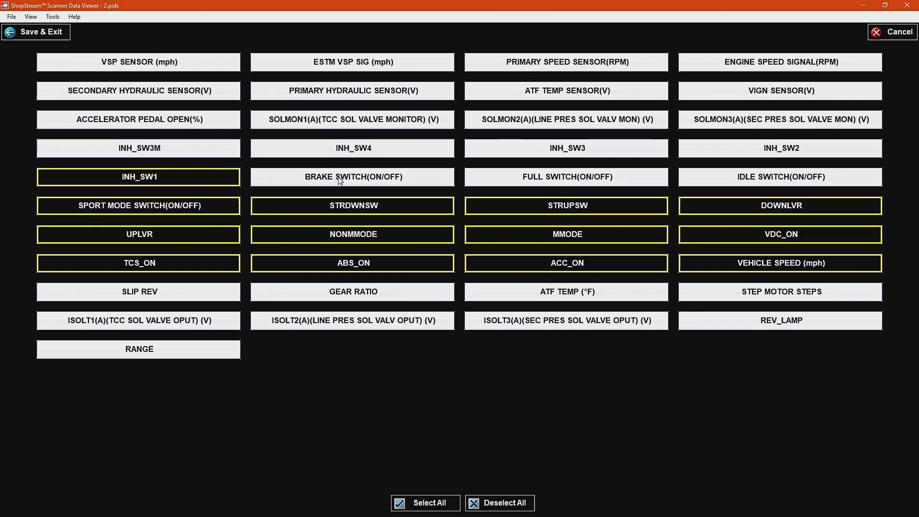
left_click(339, 181)
left_click(490, 182)
left_click(742, 186)
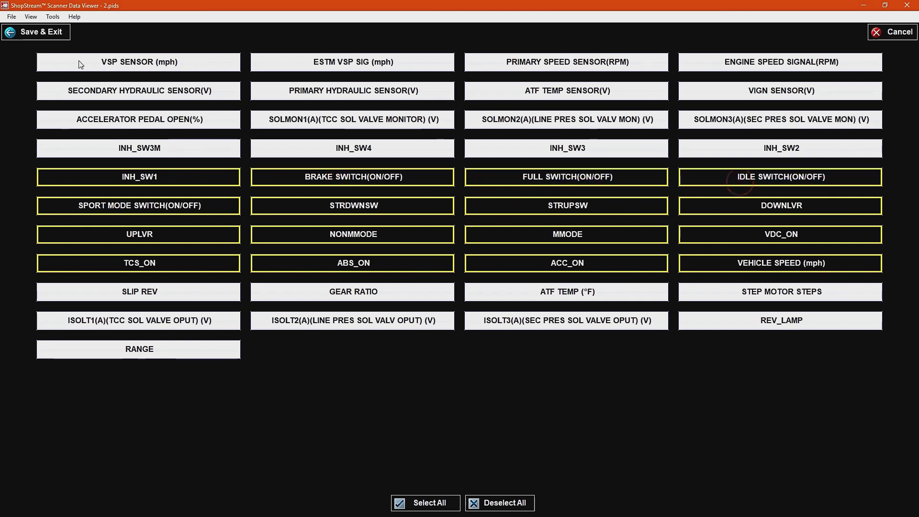
left_click(40, 32)
left_click(344, 37)
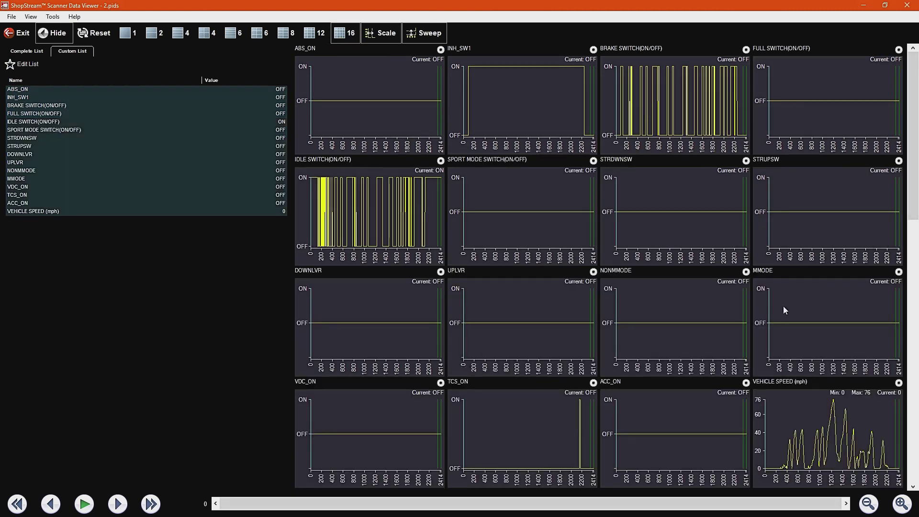
Step: Collapse the custom list panel so the sixteen graphs use the full window
left_click(56, 34)
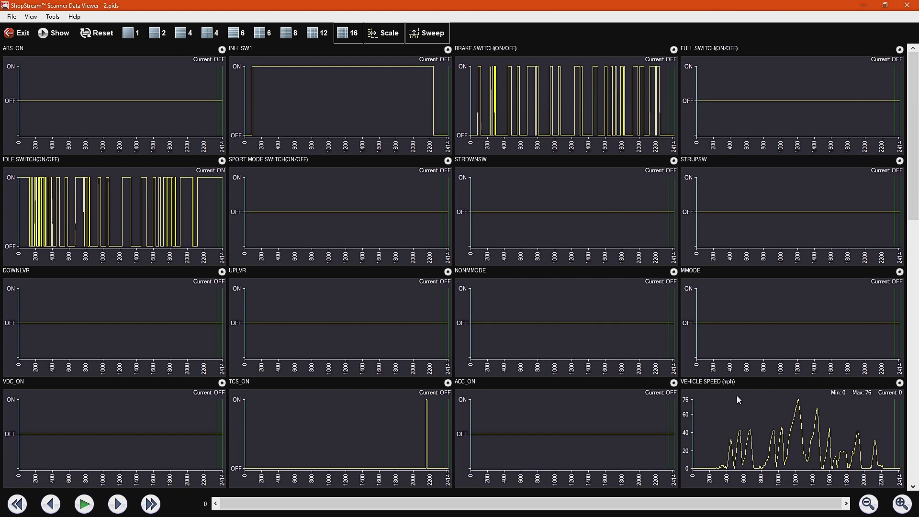
Step: Place the time cursor at the VEHICLE SPEED peak, nudge it, and redisplay the value list
left_click(797, 402)
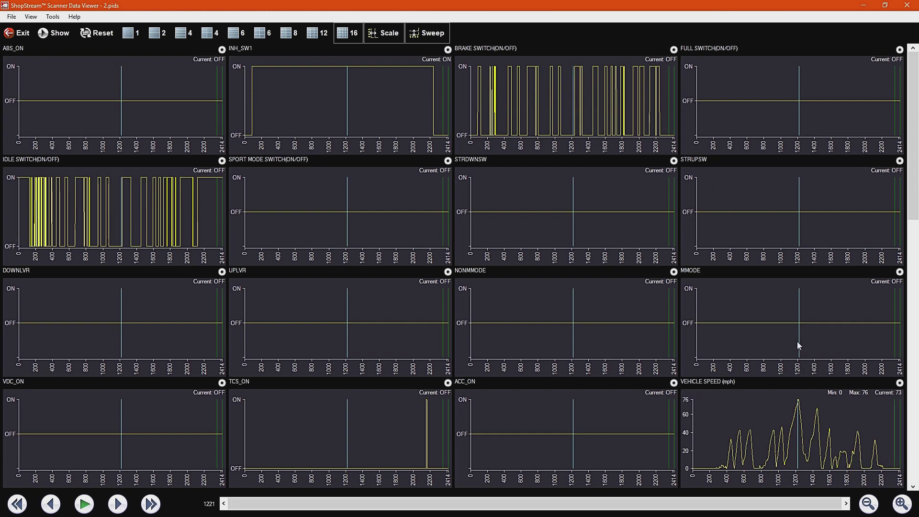
mouse_move(798, 342)
left_mouse_down()
mouse_move(772, 339)
mouse_move(821, 338)
mouse_move(799, 341)
left_mouse_up()
left_click(61, 38)
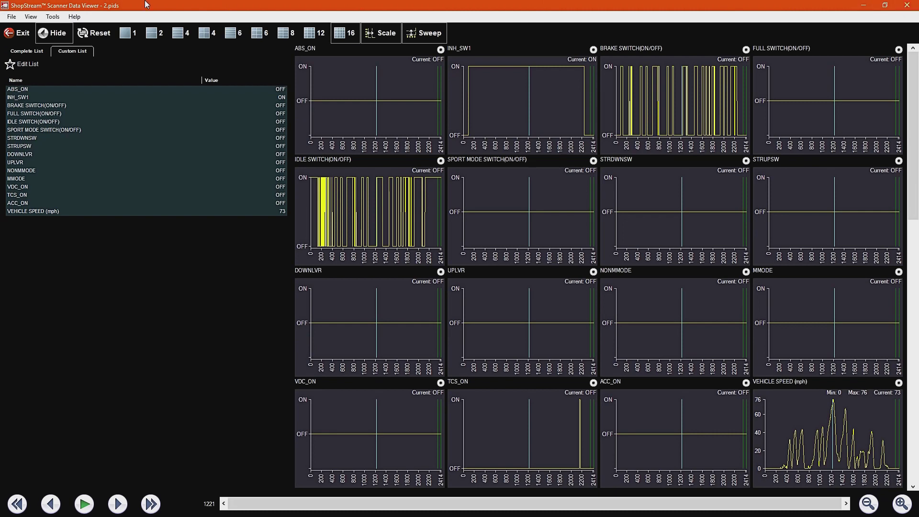
Step: Exit the Scanner Data Viewer and open 1.vsm from the Desktop in the Scope Viewer
left_click(900, 9)
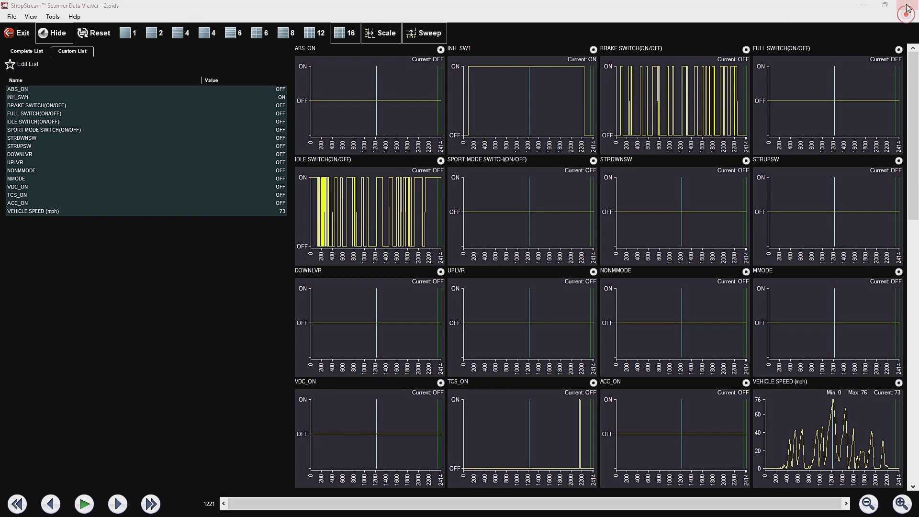
left_click(489, 295)
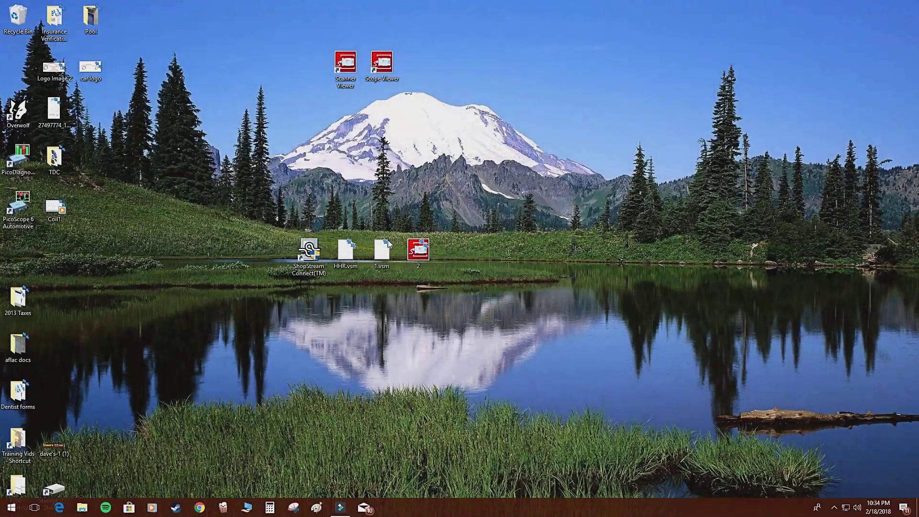
double_click(381, 76)
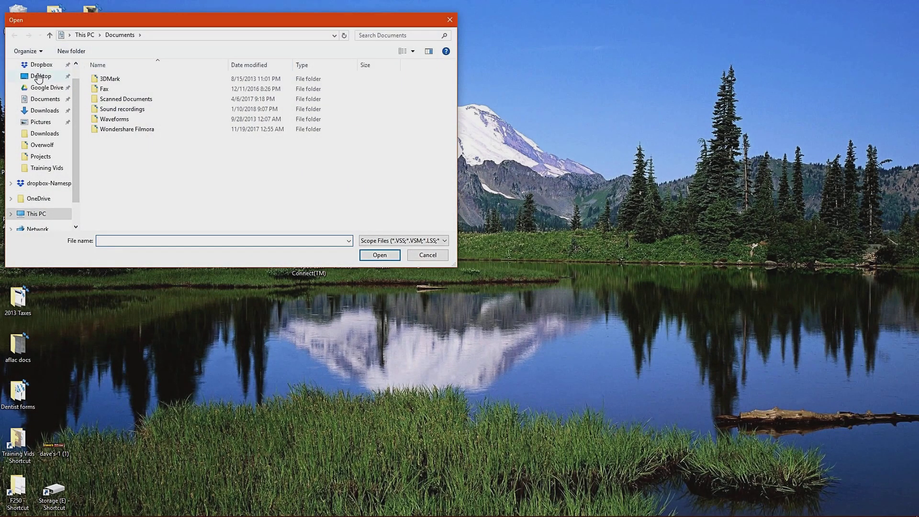
left_click(41, 77)
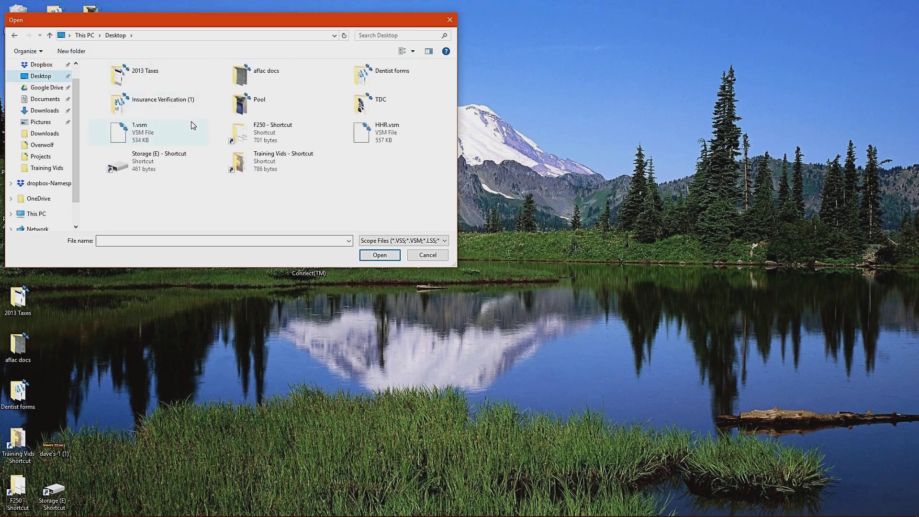
left_click(139, 135)
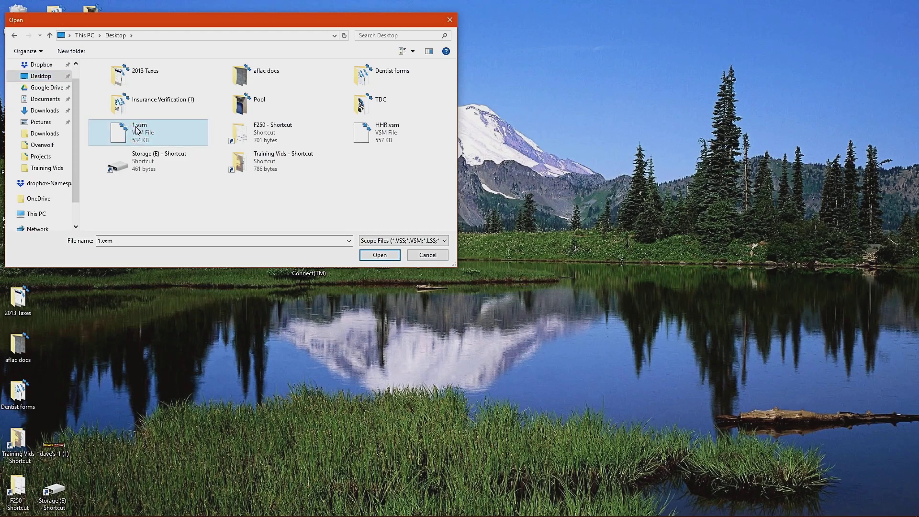
left_click(379, 255)
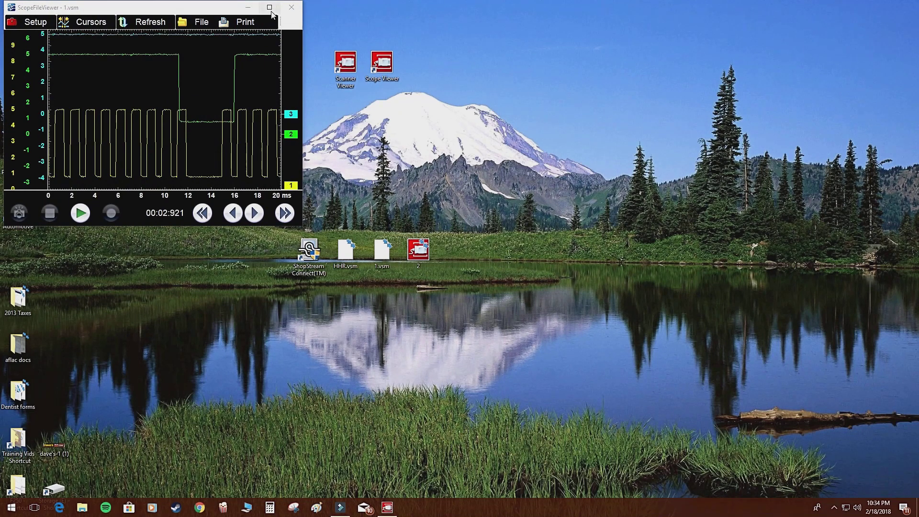
Step: Maximize the scope viewer, zoom to Max for the full 5243 ms, and place the cursor near 1573 ms
left_click(270, 8)
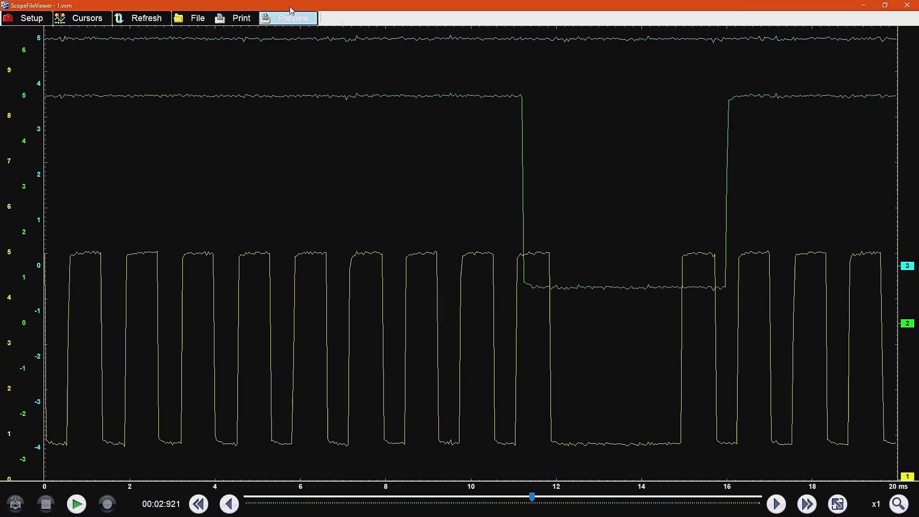
left_click(900, 504)
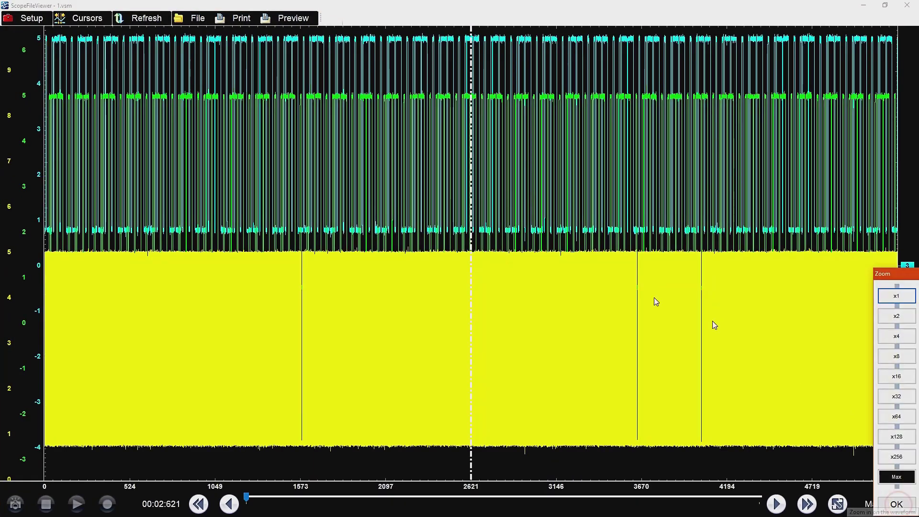
left_click(896, 336)
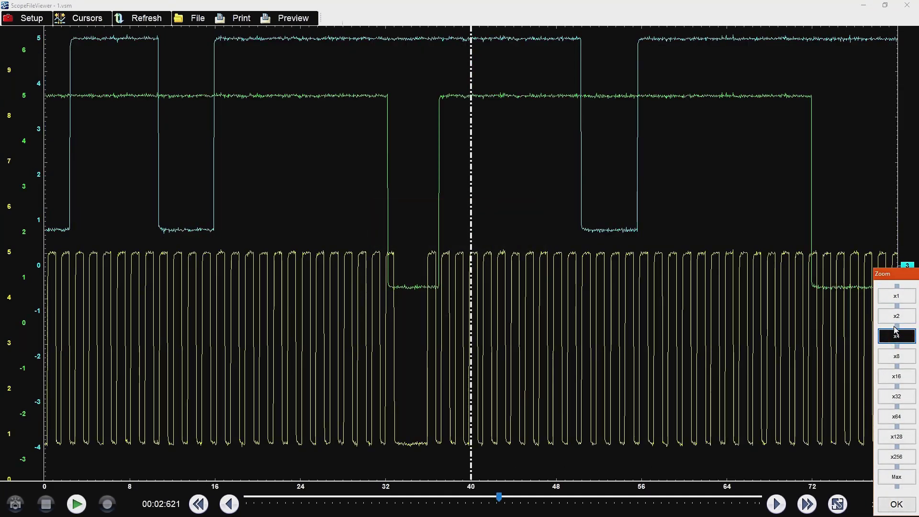
left_click(899, 505)
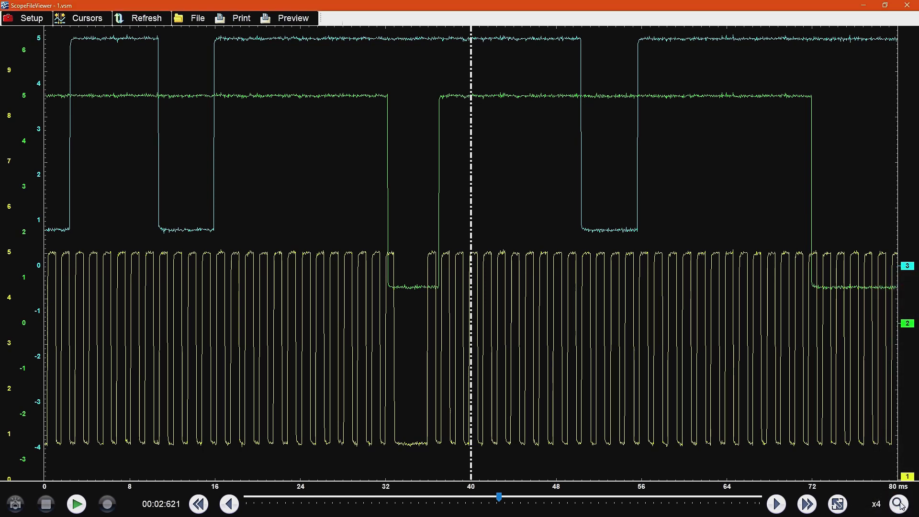
left_click(899, 505)
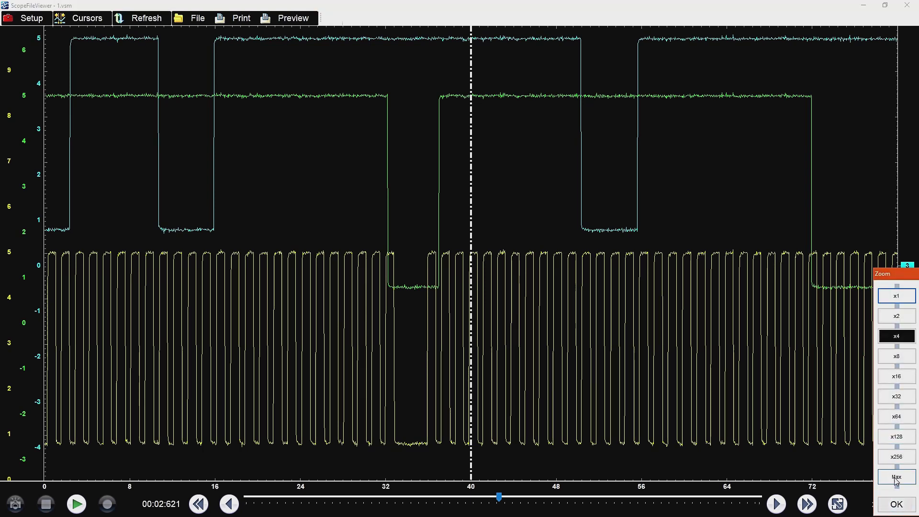
left_click(896, 476)
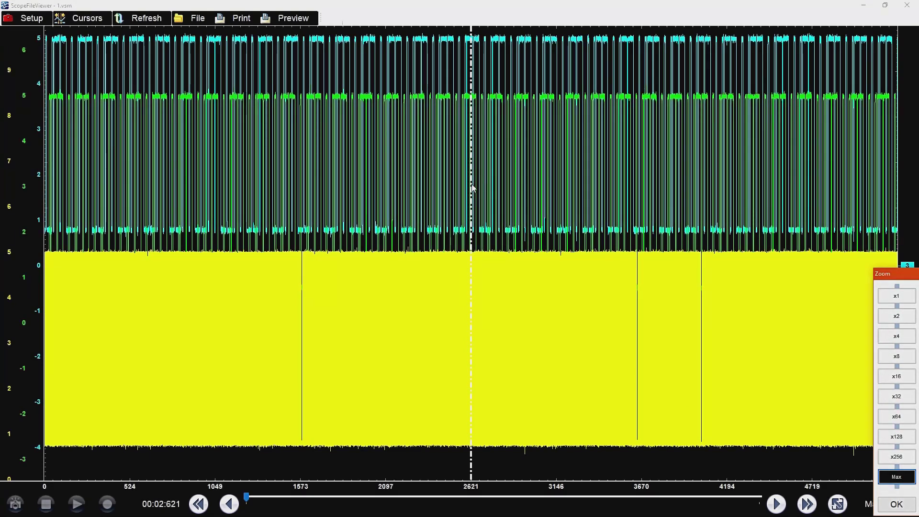
left_click(474, 189)
left_click_drag(484, 213, 303, 308)
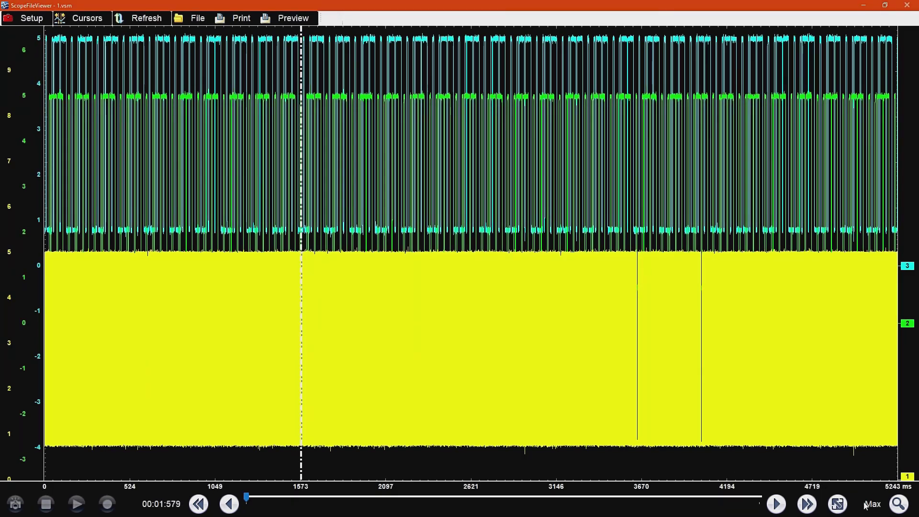
Step: Try zoom levels from x128 down to x2 in the Zoom panel, ending on Max
left_click(899, 504)
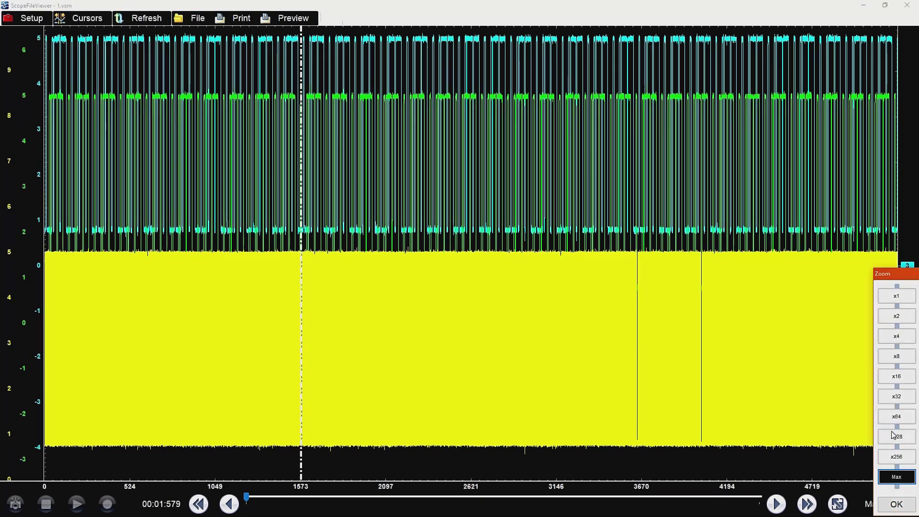
left_click(894, 438)
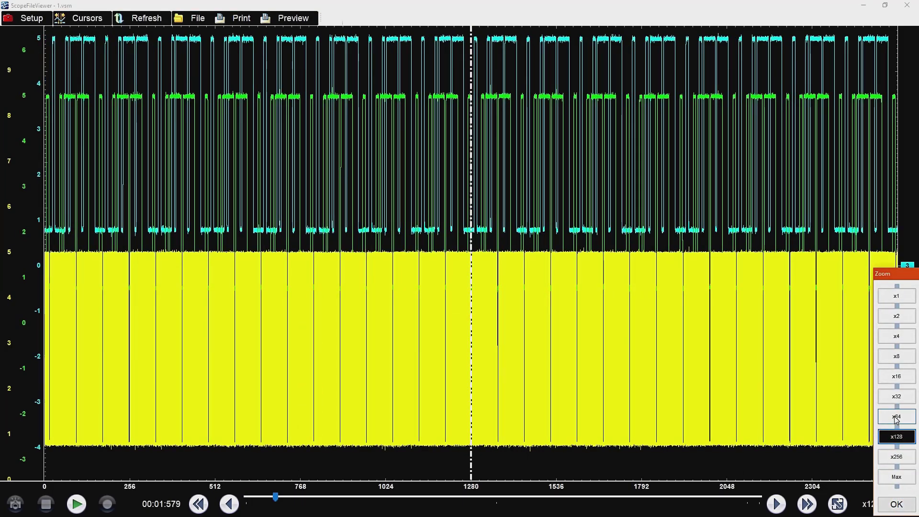
left_click(897, 417)
left_click(895, 397)
left_click(891, 378)
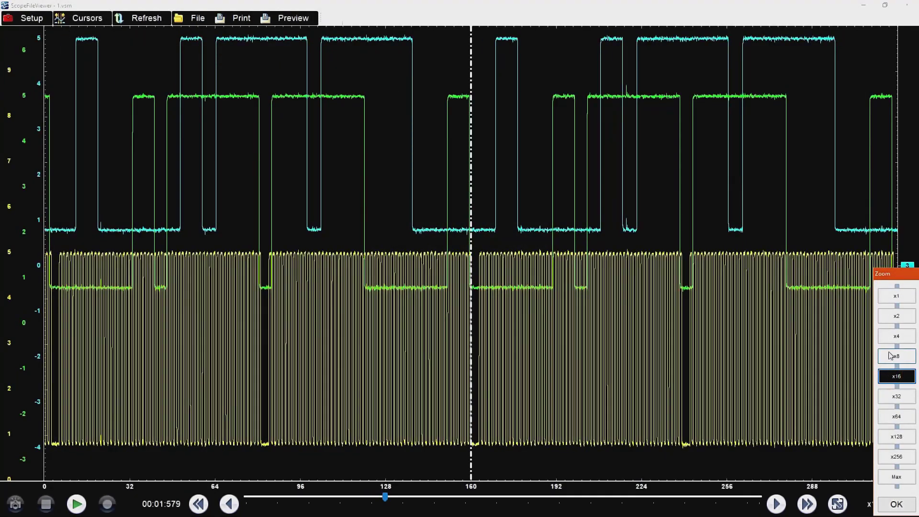
left_click(888, 357)
left_click(893, 341)
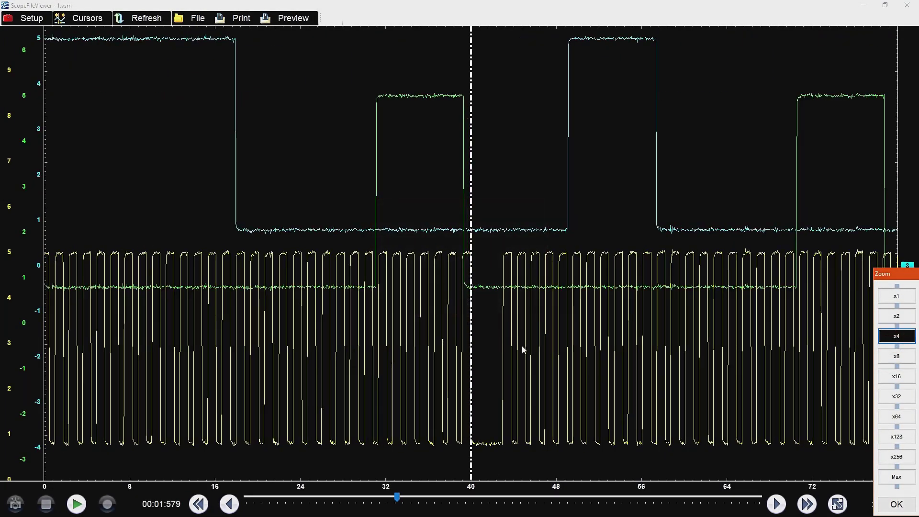
left_click(896, 356)
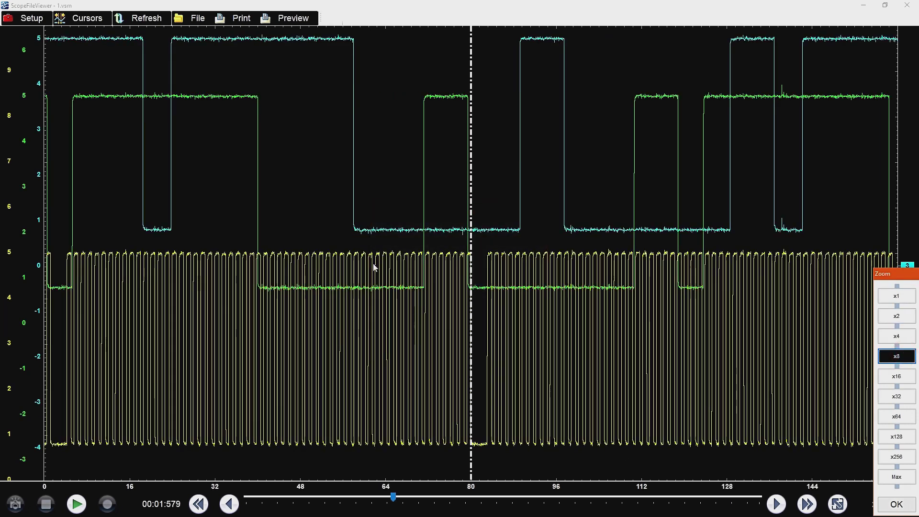
left_click(897, 316)
left_click(898, 377)
left_click(897, 397)
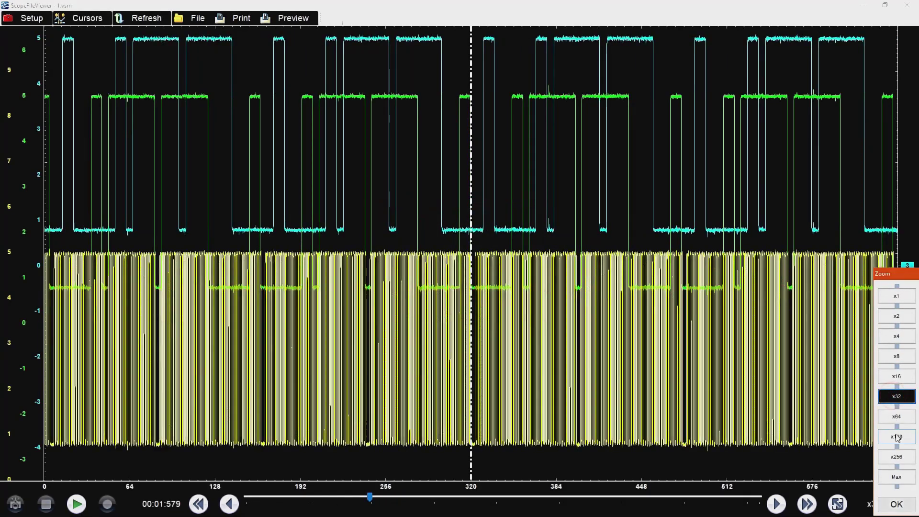
left_click(899, 477)
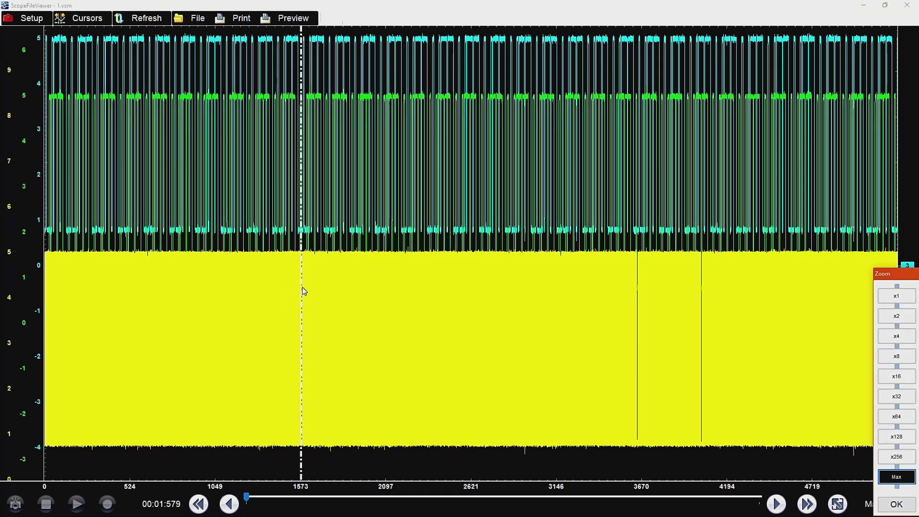
Step: Move the position marker, set x1 zoom for a 20 ms window, and show the measurement table
left_click_drag(303, 290, 583, 264)
left_click_drag(525, 265, 763, 265)
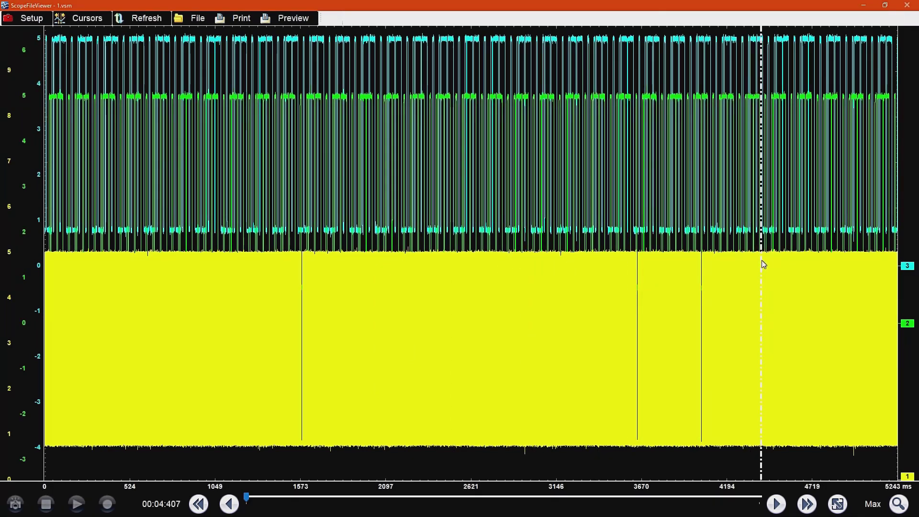
left_click(898, 504)
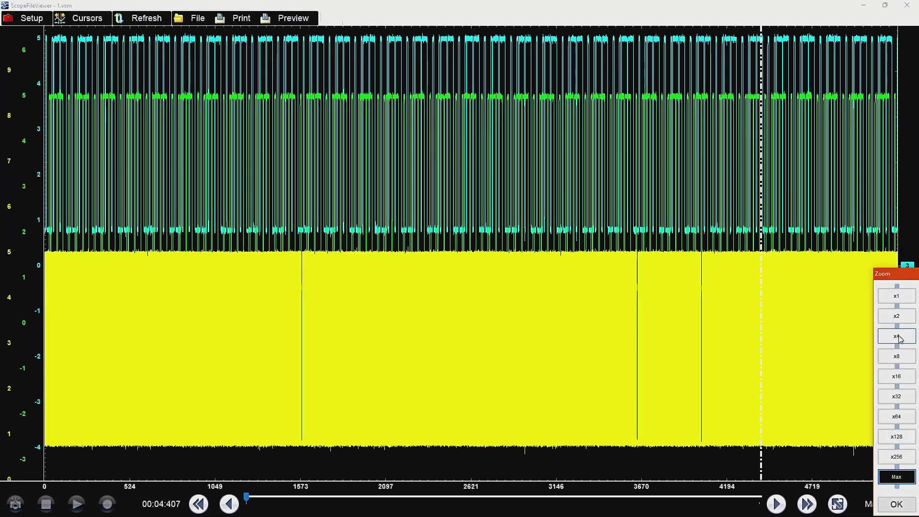
left_click(897, 296)
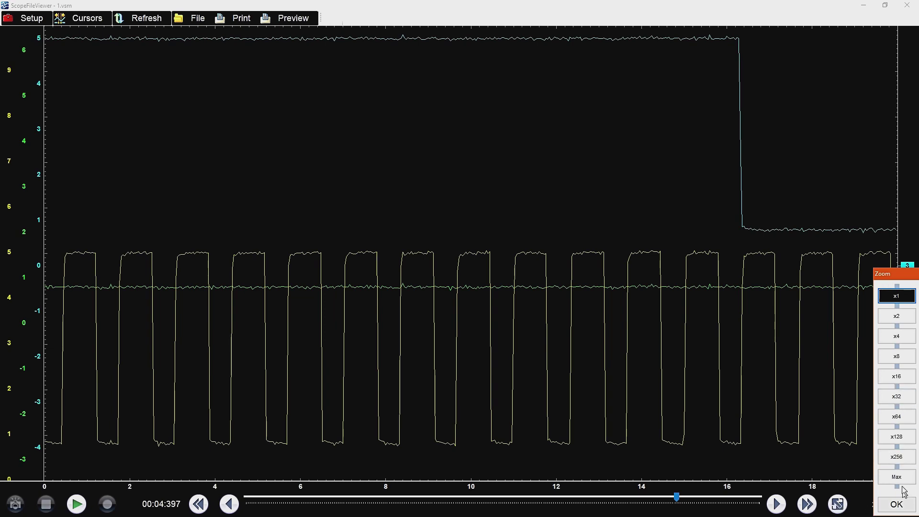
left_click(897, 504)
left_click(837, 504)
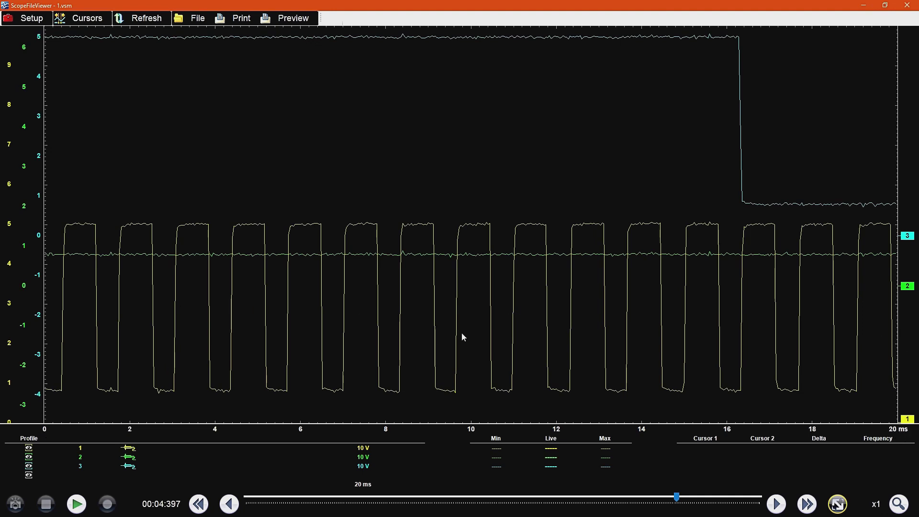
Step: Expand the channel settings table and toggle channels 1–4 off and on, leaving channels 1–3 visible
left_click(838, 502)
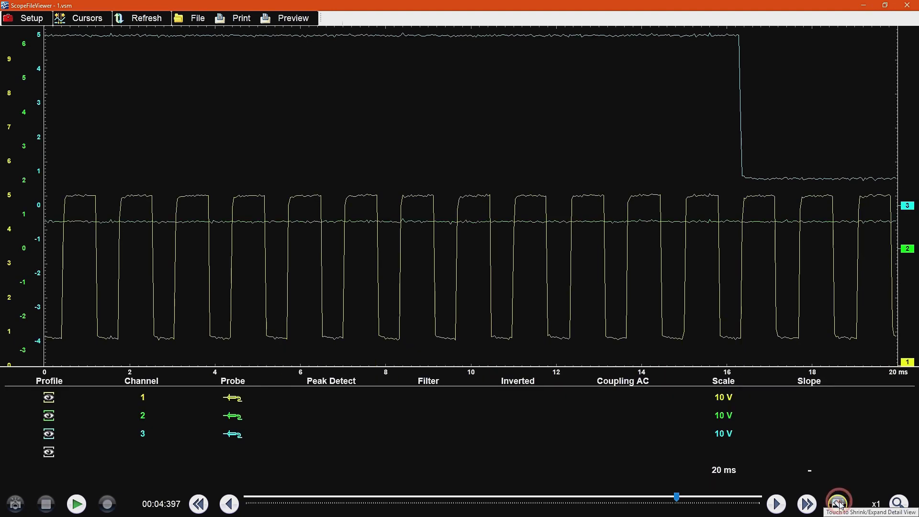
left_click(49, 417)
left_click(49, 434)
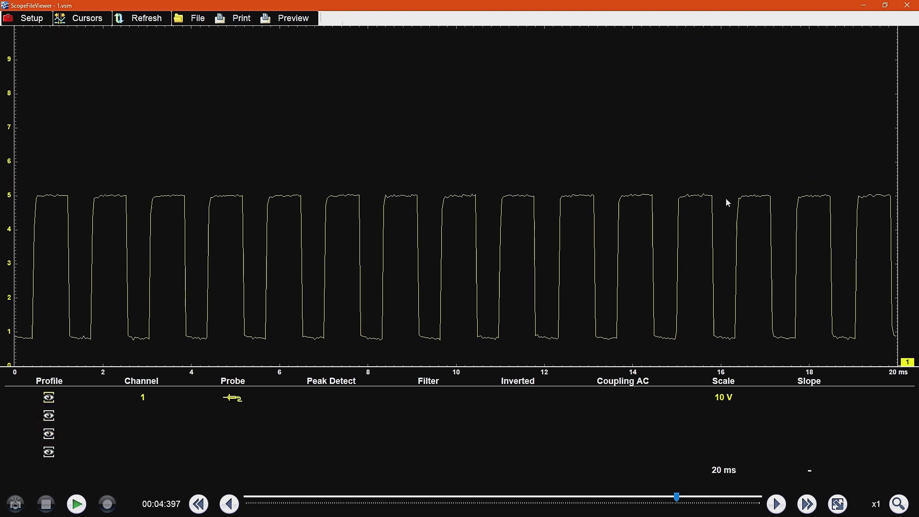
left_click(49, 400)
left_click(49, 400)
left_click(49, 418)
left_click(49, 434)
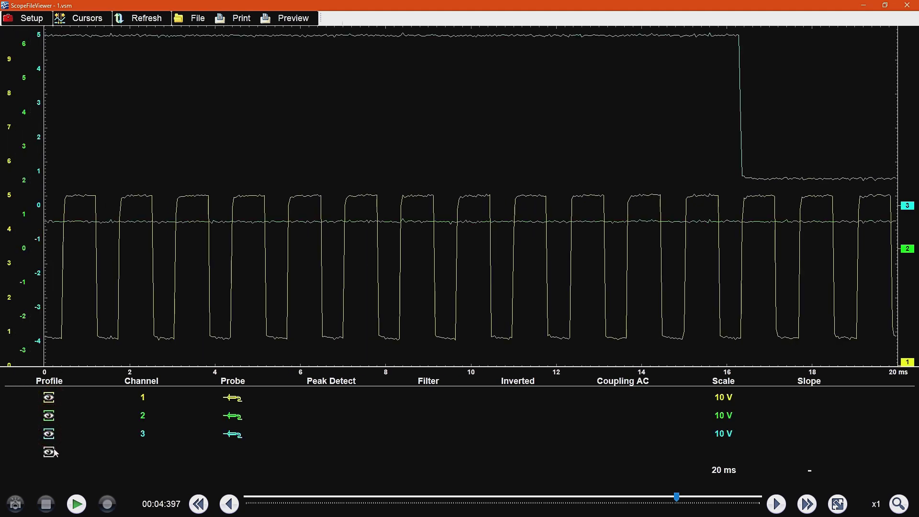
left_click(49, 451)
left_click(49, 452)
Step: Move back to an earlier point and zoom the traces to x8 (160 ms span)
left_click_drag(679, 500, 660, 500)
left_click(900, 504)
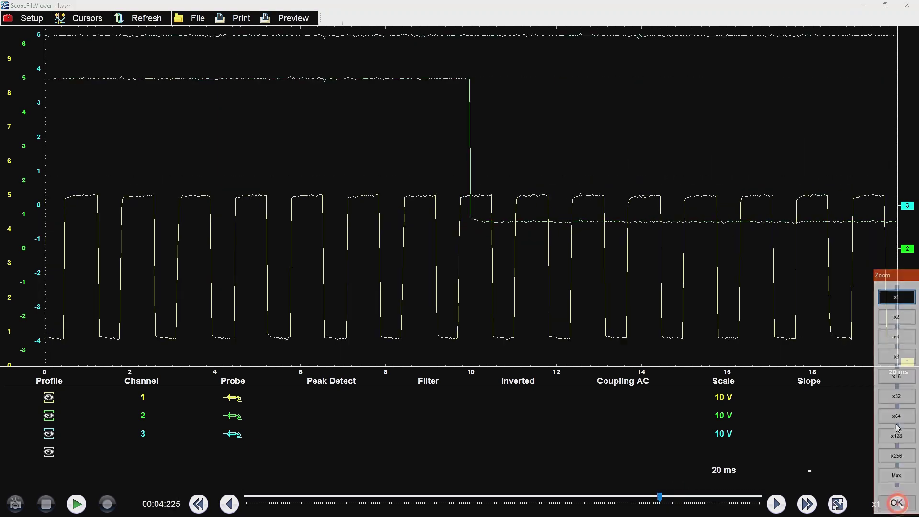
left_click(897, 356)
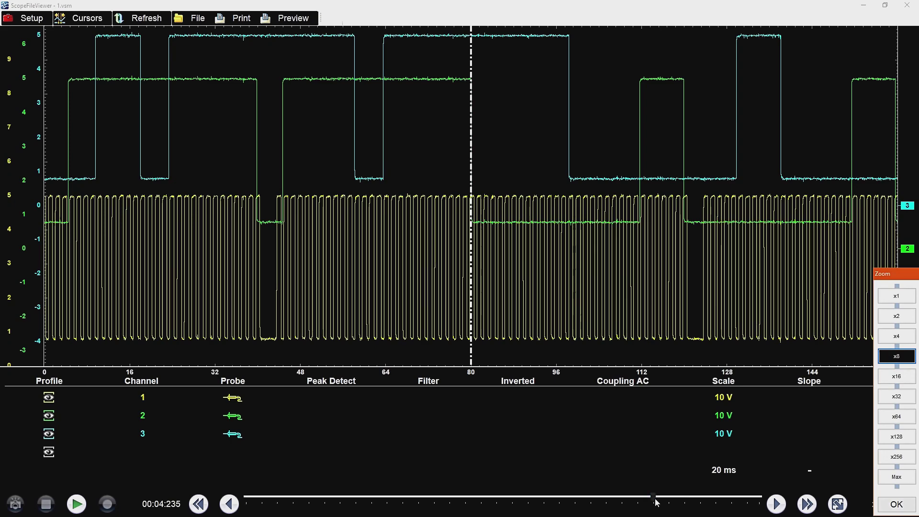
left_click_drag(654, 498, 594, 497)
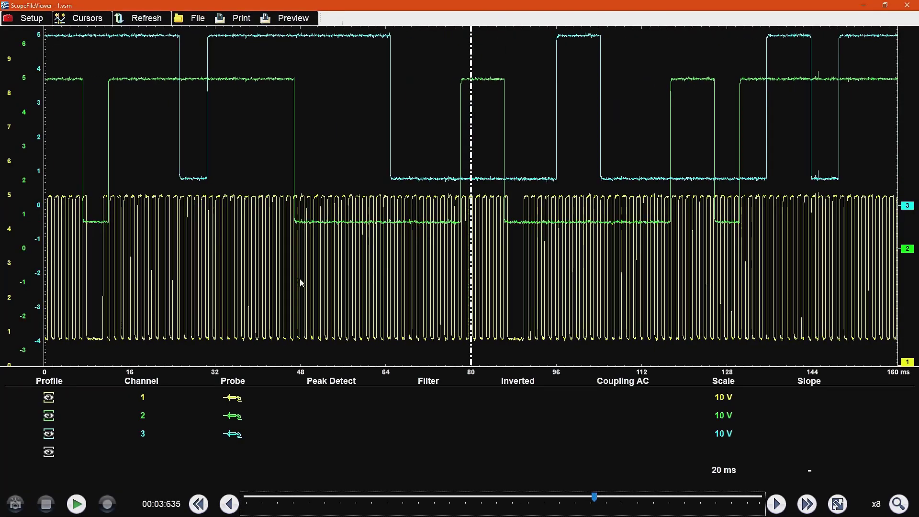
Step: Turn on the measurement cursors in the Cursors settings
left_click(29, 19)
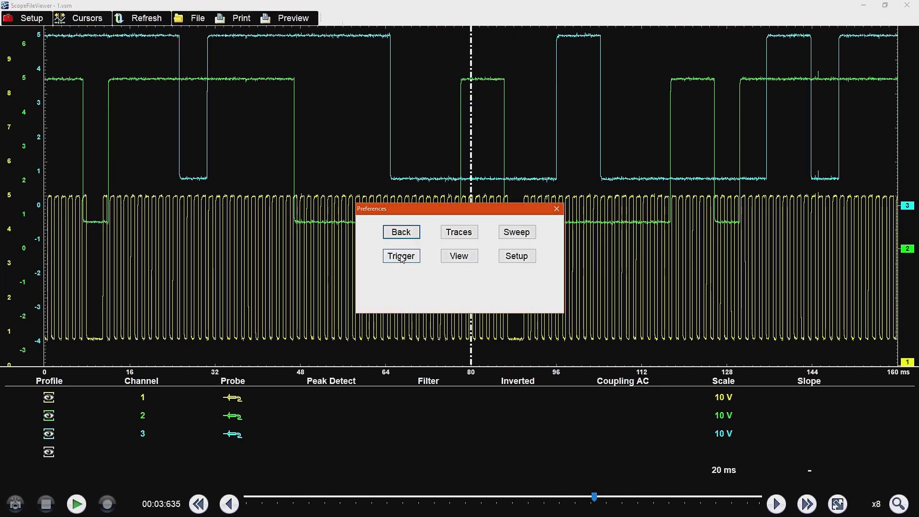
left_click(557, 210)
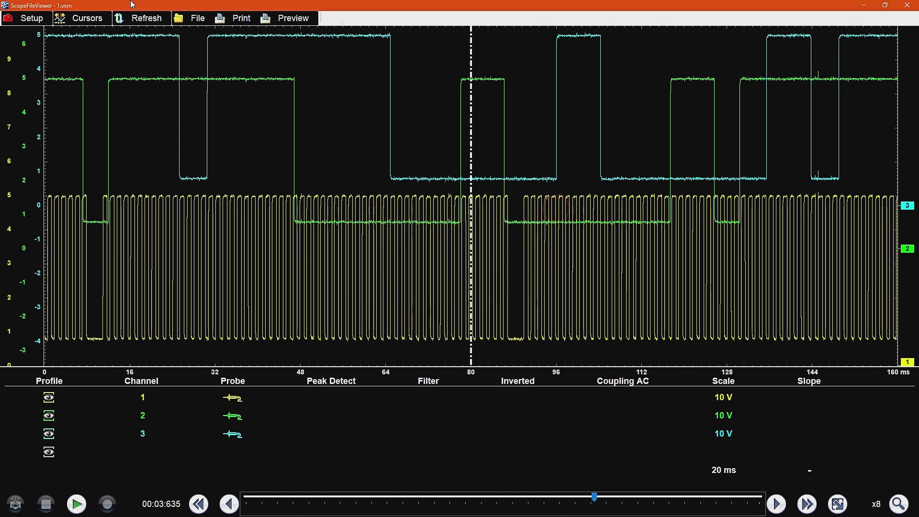
left_click(88, 24)
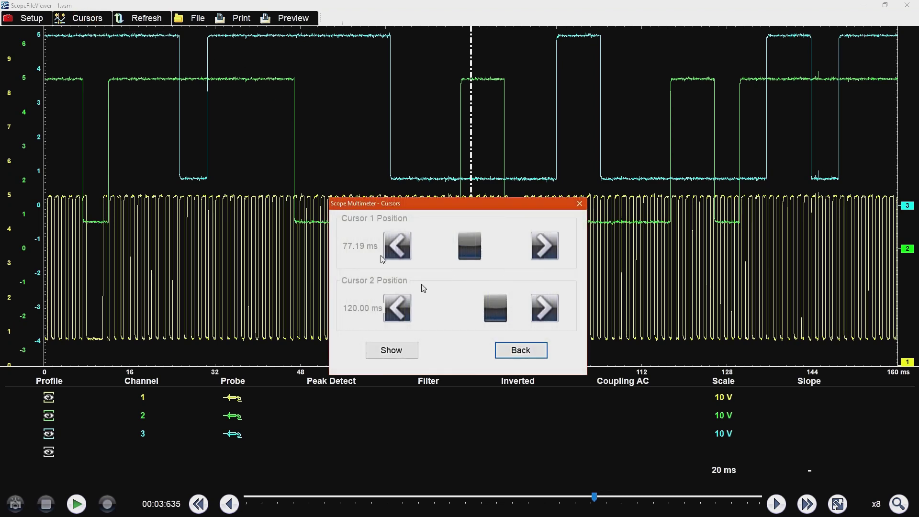
left_click(390, 351)
left_click(522, 349)
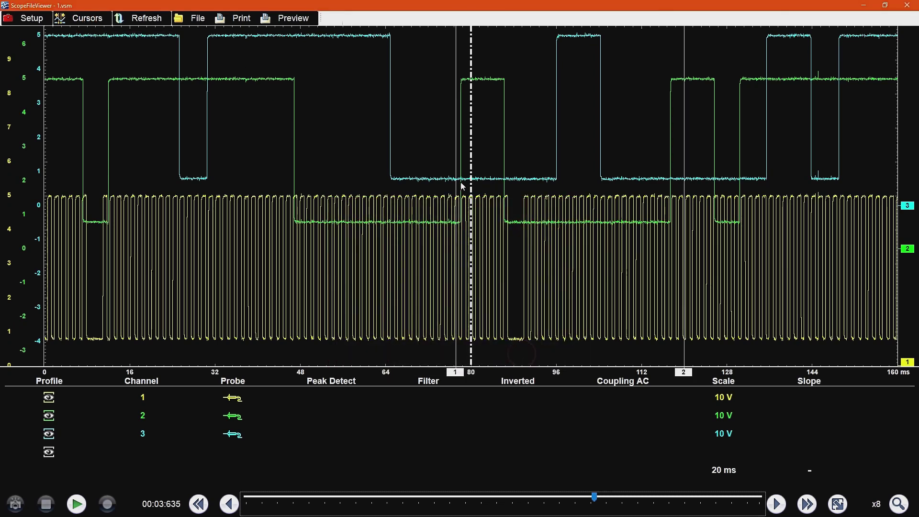
Step: Place cursor 1 at 46.69 ms and cursor 2 at 108.64 ms, showing readouts (61.95 ms, 16.14 Hz)
left_click(471, 196)
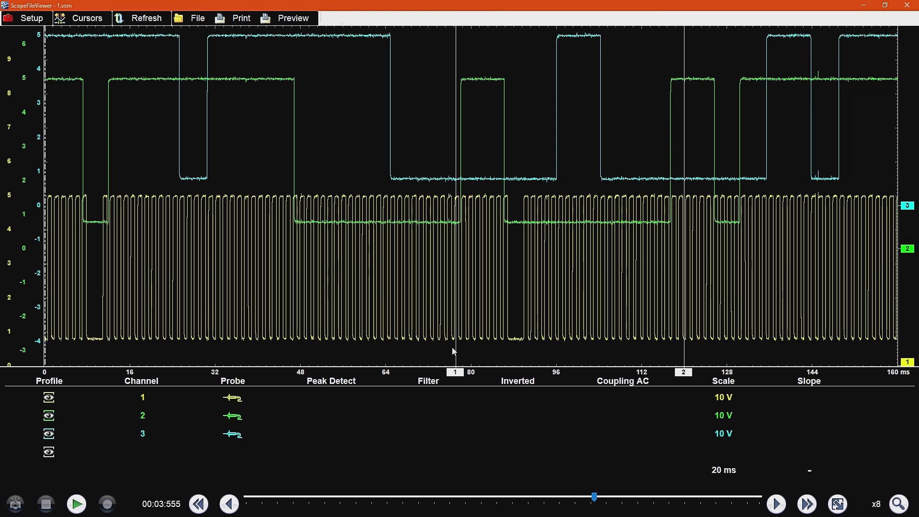
left_click_drag(458, 353, 296, 341)
left_click_drag(682, 362, 673, 364)
left_click(837, 504)
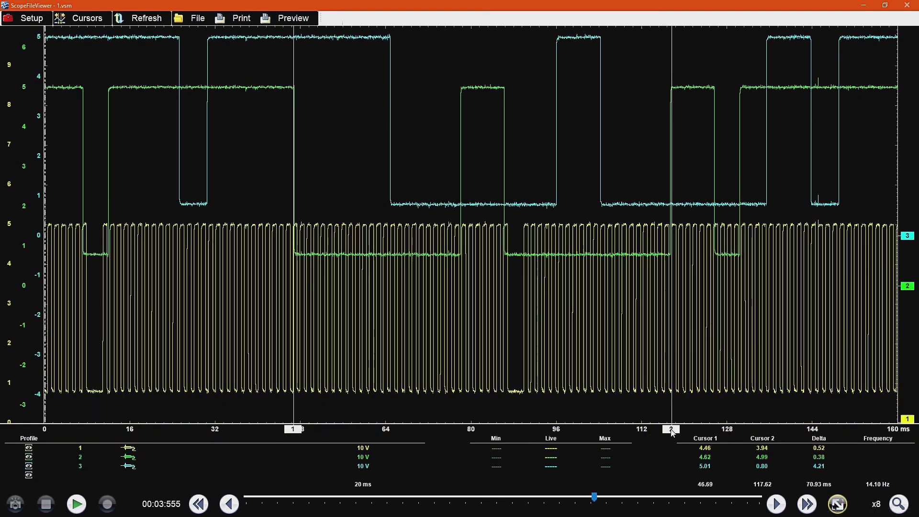
mouse_move(672, 432)
left_mouse_down()
mouse_move(685, 433)
mouse_move(623, 431)
left_mouse_up()
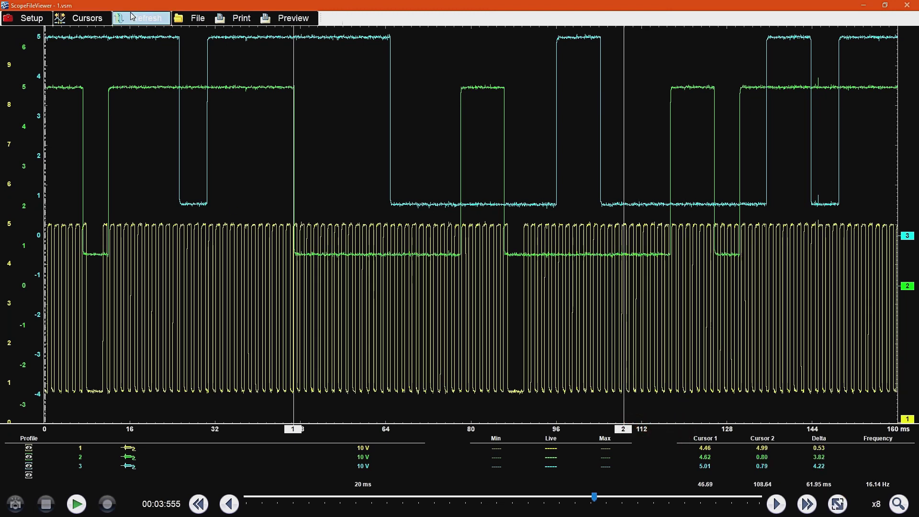
Step: Play the recording at x1 zoom, then stop playback
left_click(78, 505)
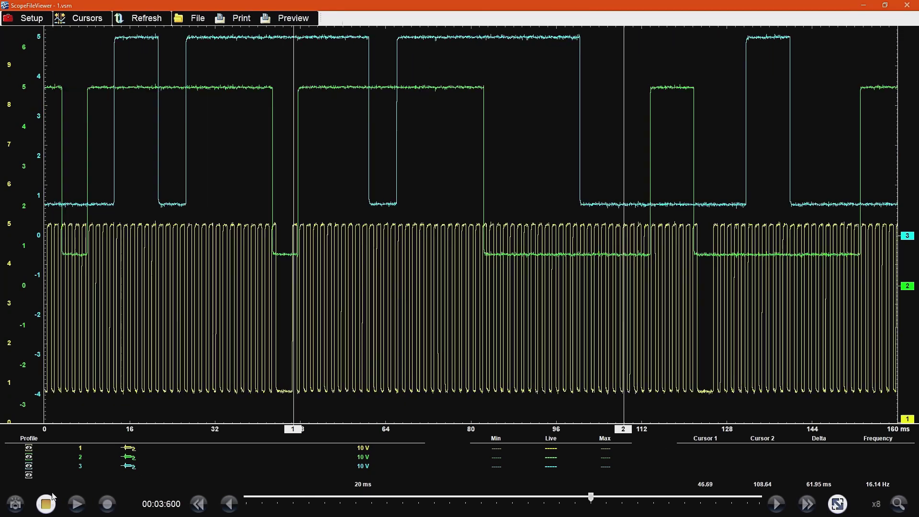
left_click(900, 504)
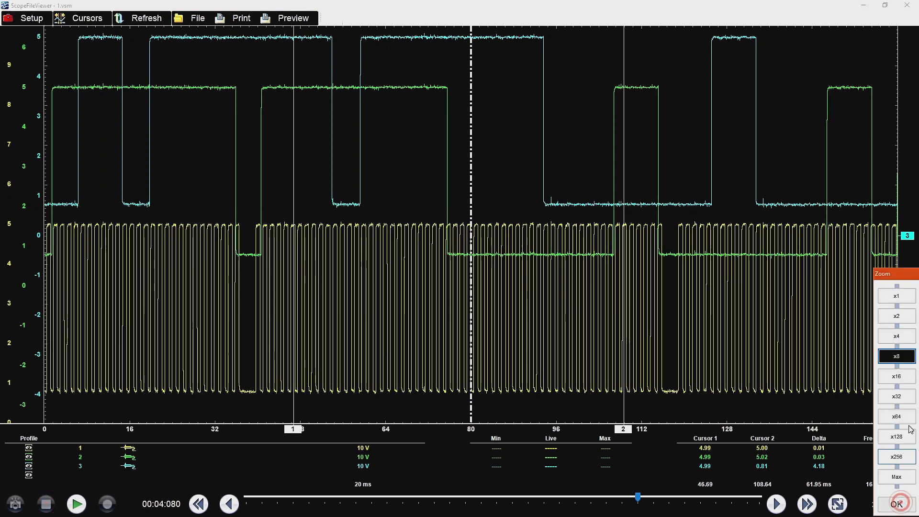
left_click(899, 298)
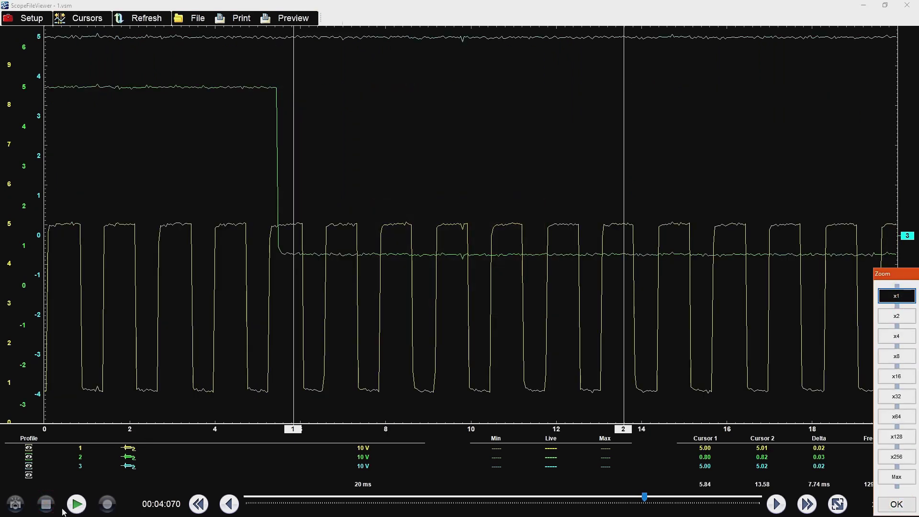
left_click(77, 505)
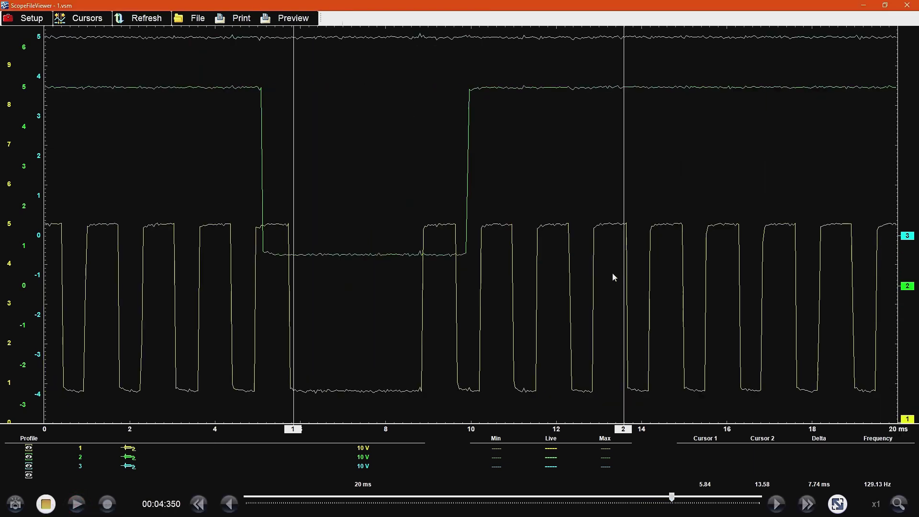
left_click(46, 503)
Step: Zoom out to x64 so traces span 1280 ms and resume playback
left_click(899, 503)
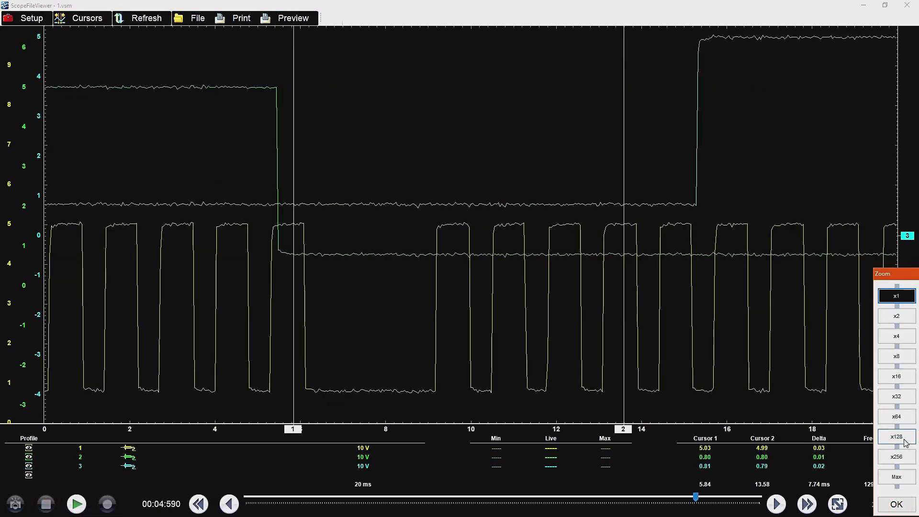
left_click(898, 417)
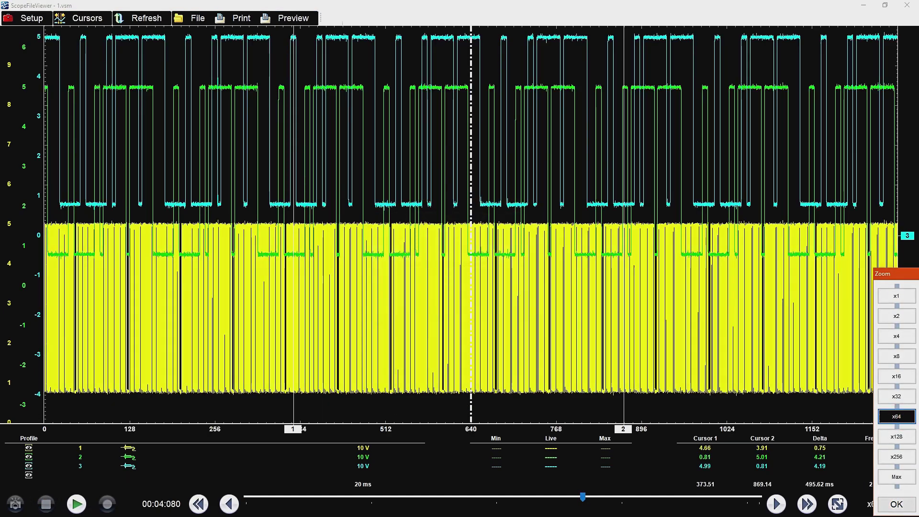
left_click(78, 504)
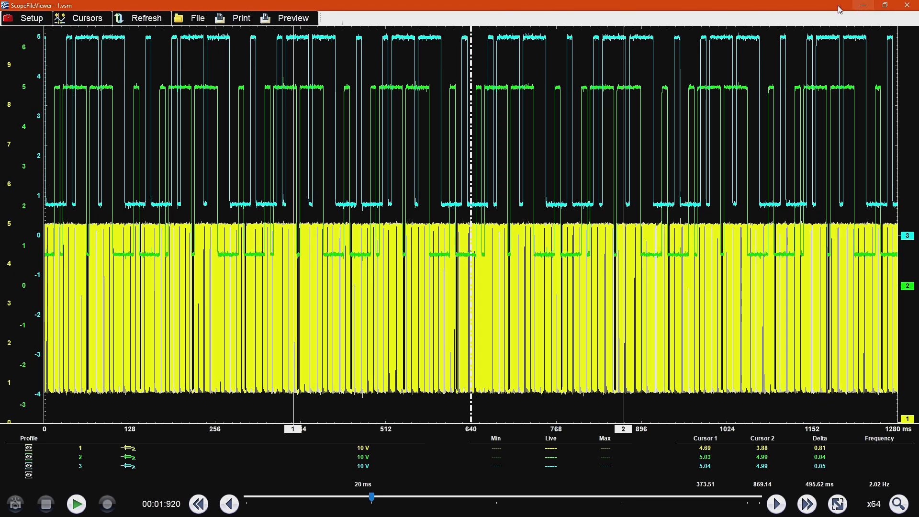
Step: Restore the ScopeFileViewer window from full screen and position it in the upper middle of the desktop
left_click_drag(844, 7, 663, 32)
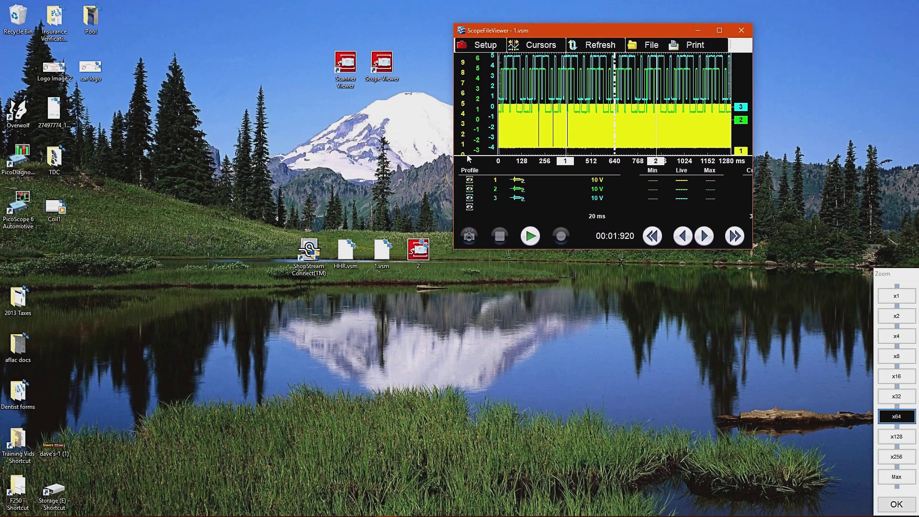